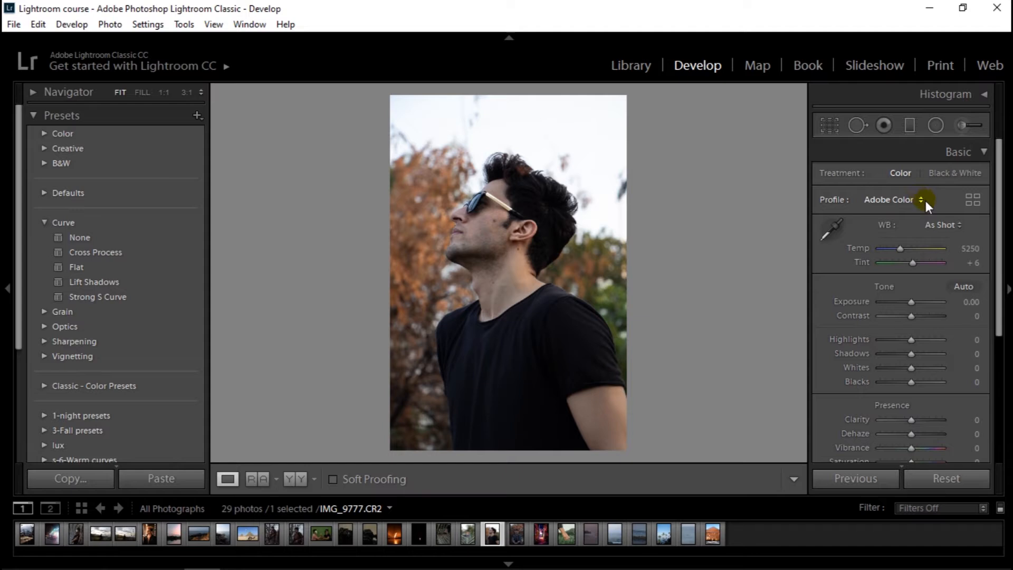
- Try the Adobe Landscape profile and the Adobe Neutral profile on the portrait photo
click(922, 200)
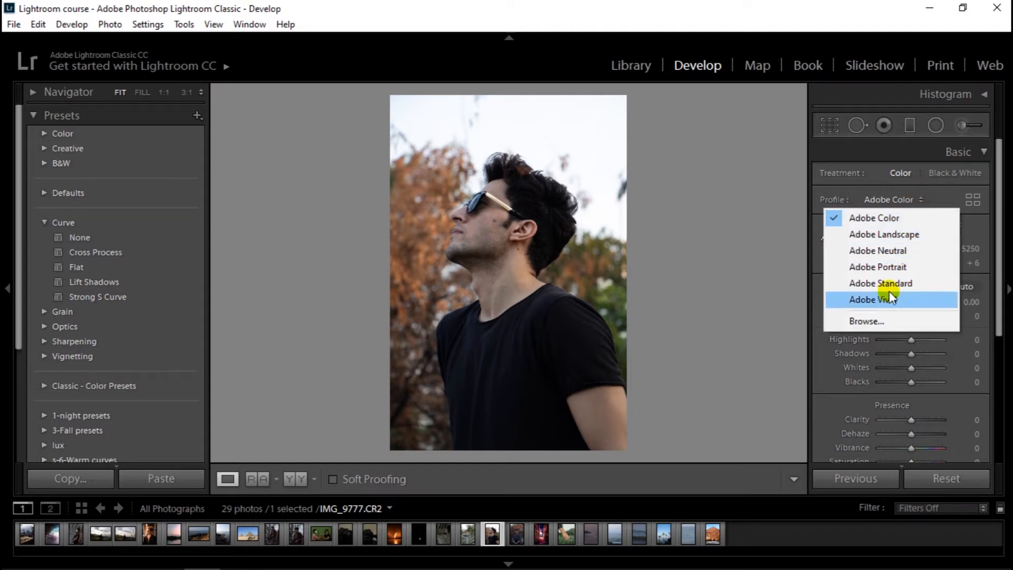
click(897, 234)
click(906, 200)
click(900, 250)
- Switch the photo's profile back and forth between Adobe Landscape and Adobe Color to compare them
click(907, 199)
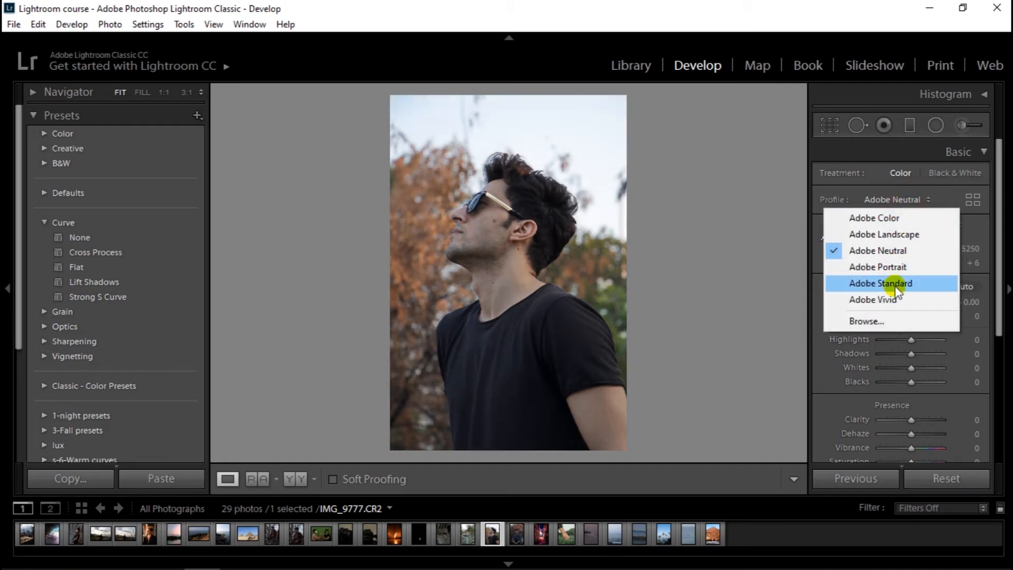
click(897, 234)
click(905, 199)
click(900, 217)
click(905, 203)
click(897, 234)
click(906, 199)
click(899, 218)
click(904, 200)
click(890, 236)
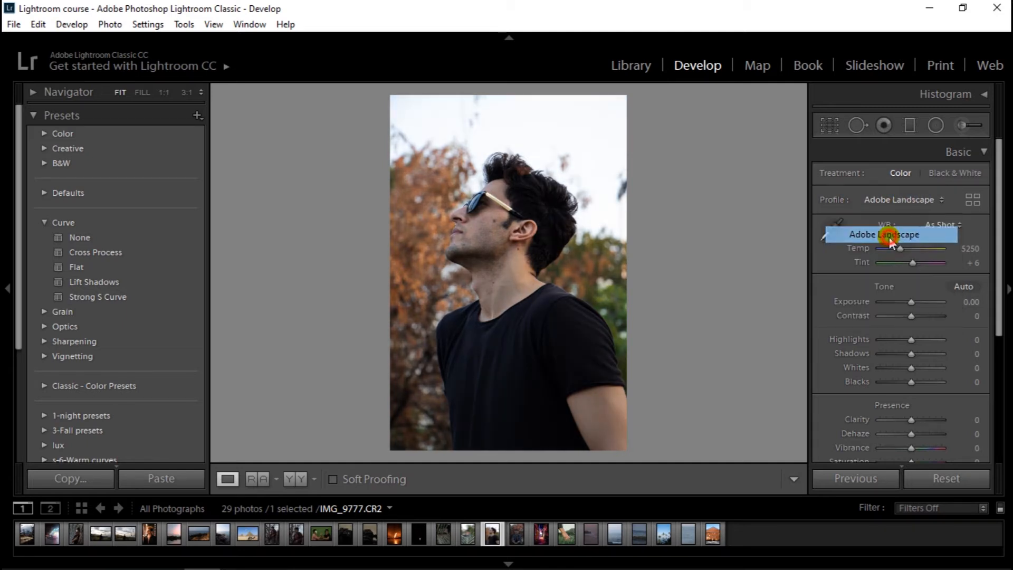
- Try Adobe Neutral, Adobe Landscape, Adobe Portrait and Adobe Standard in turn as the photo's profile
click(892, 200)
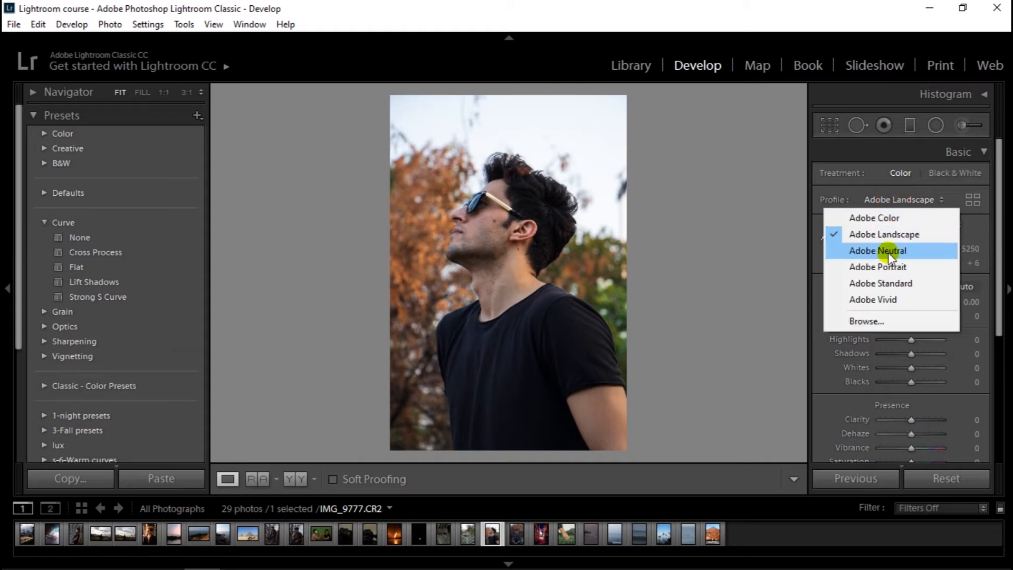
click(888, 251)
click(901, 199)
click(897, 234)
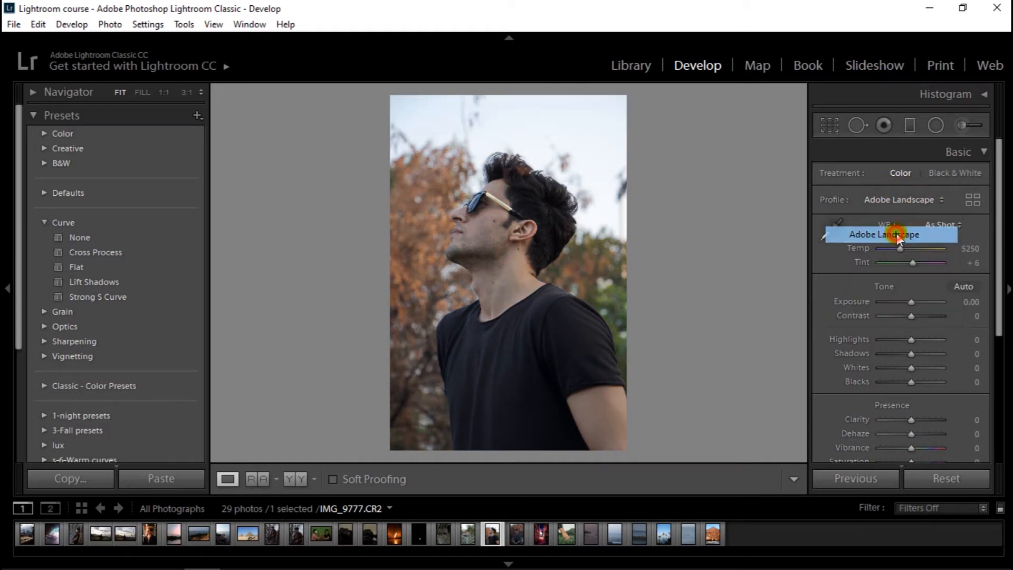
click(907, 201)
click(899, 265)
click(898, 200)
click(895, 284)
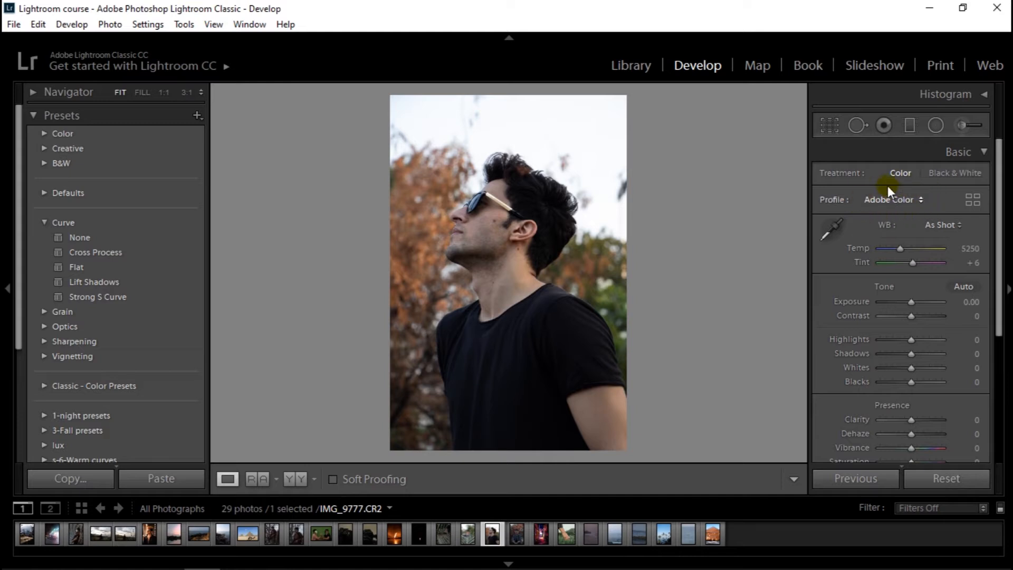
- Open the Profile Browser and preview the Adobe Raw profiles on the photo
click(912, 200)
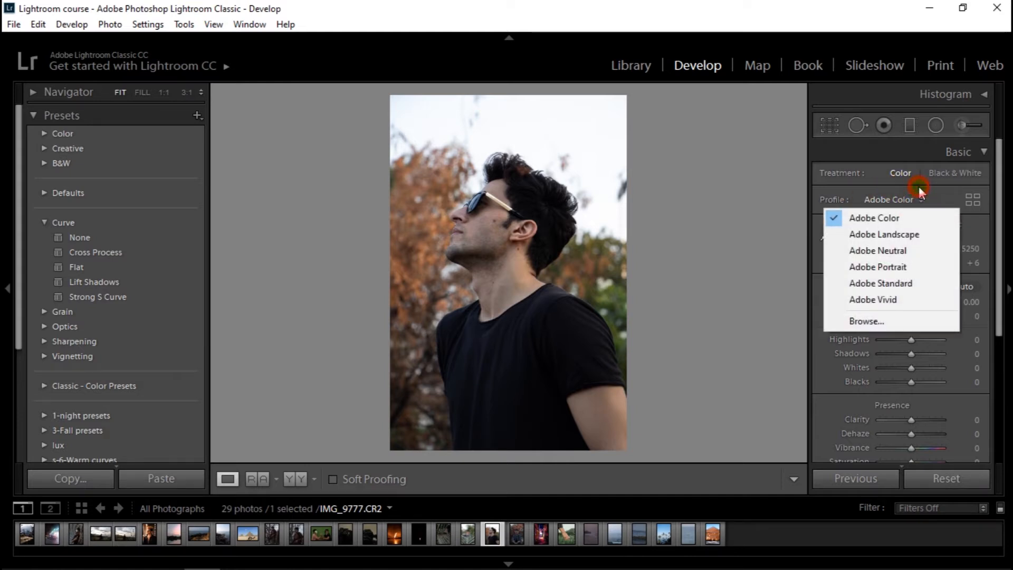
click(919, 190)
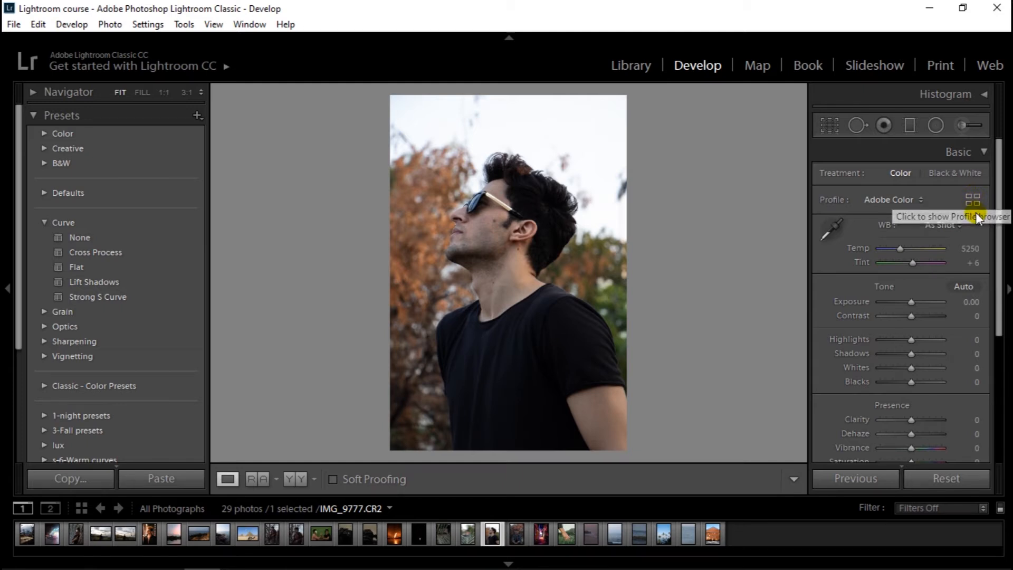
click(973, 198)
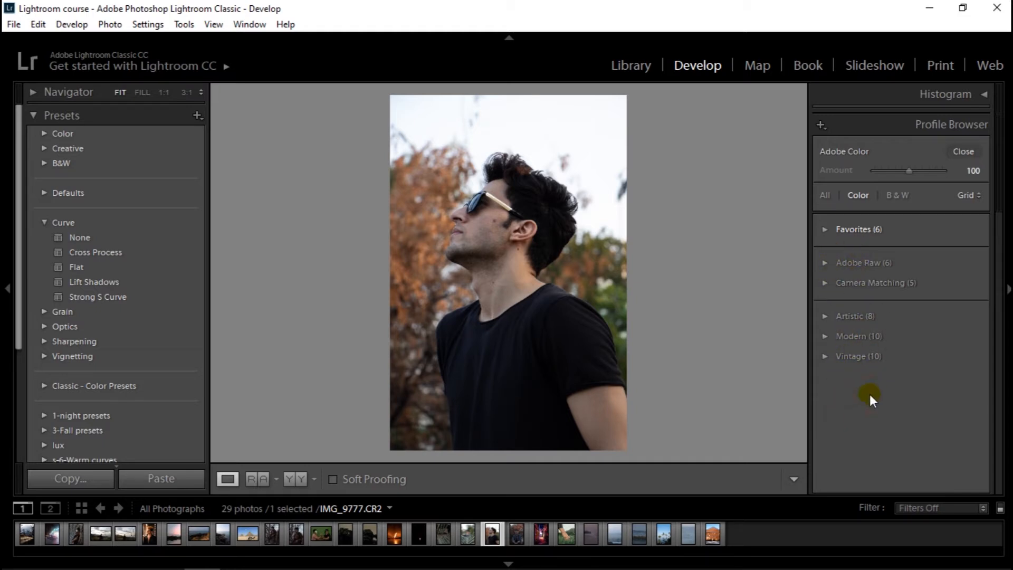
click(833, 274)
drag(994, 274, 994, 293)
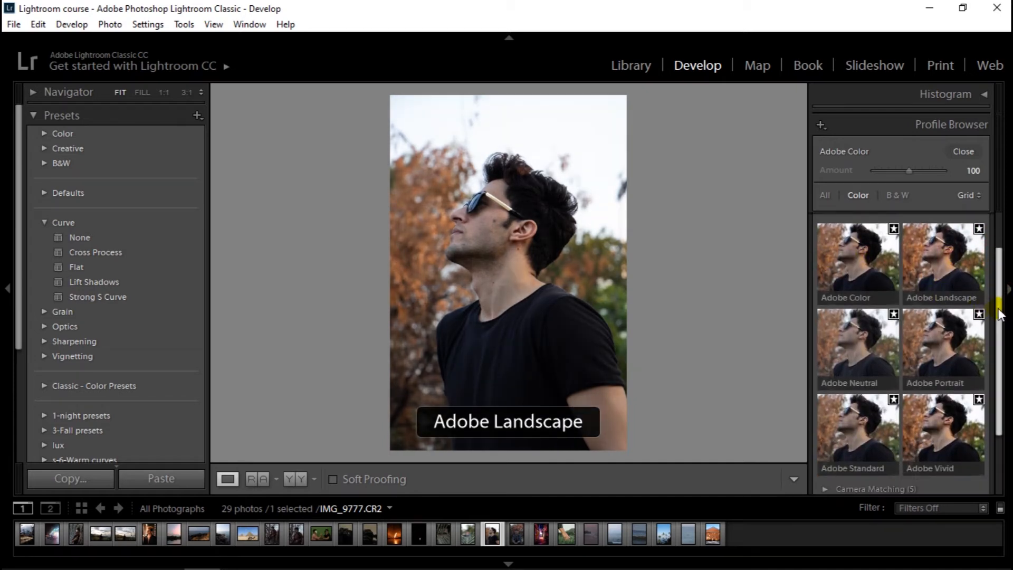
scroll(890, 241, up, 1)
drag(999, 294, 995, 313)
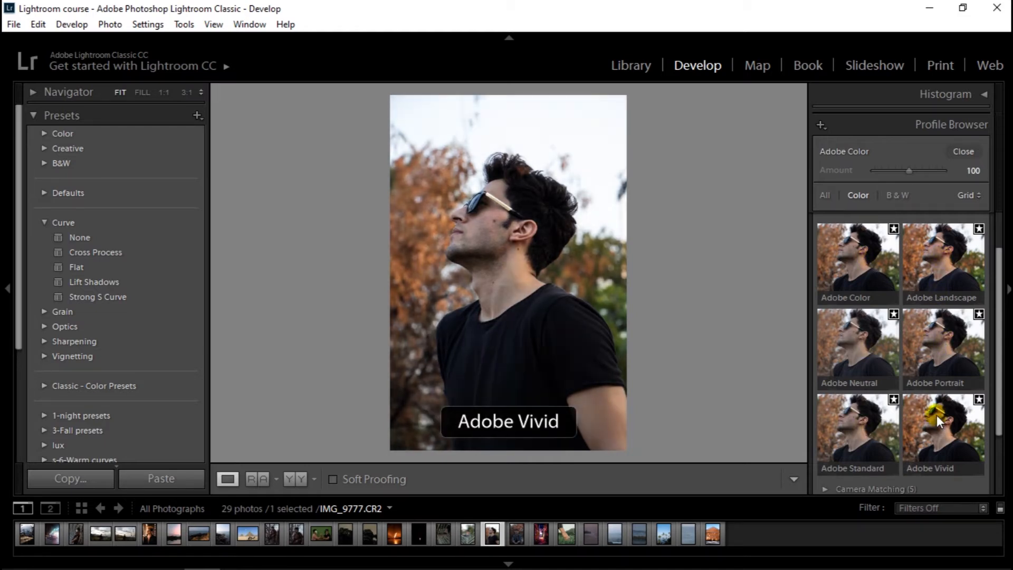
scroll(828, 264, up, 2)
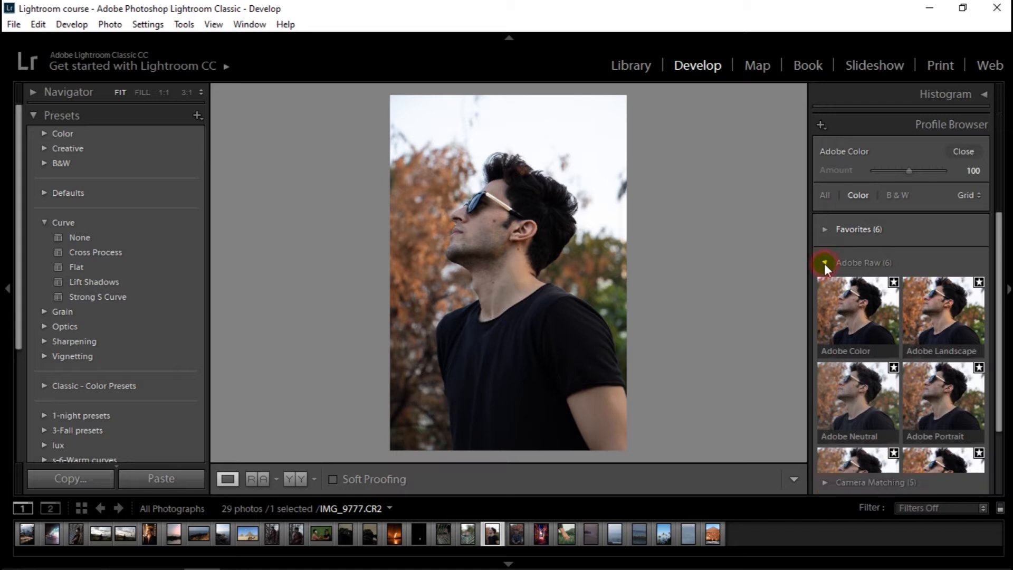
click(825, 263)
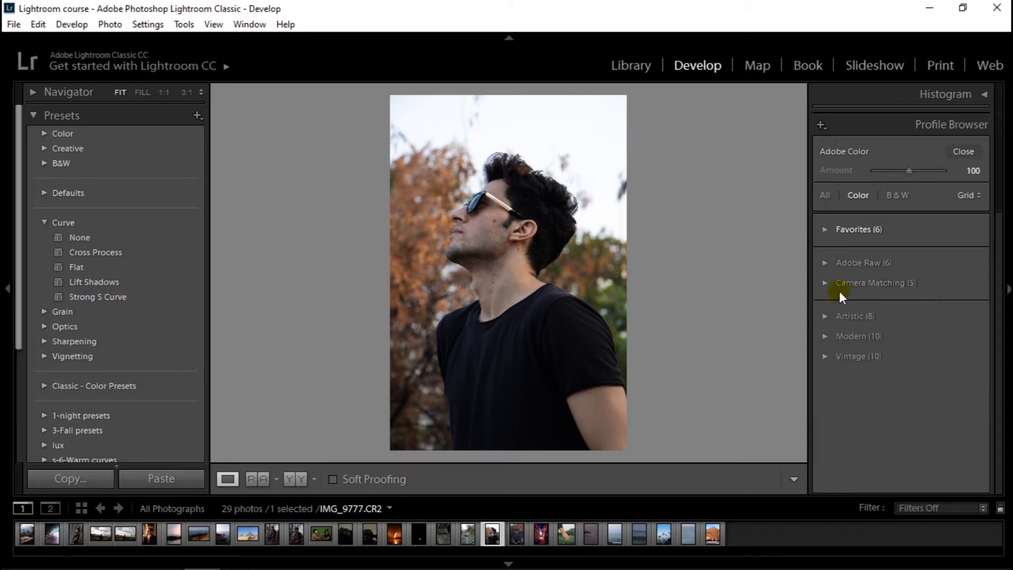
- Preview the Camera Matching profiles, such as Camera Neutral, on the photo
click(825, 282)
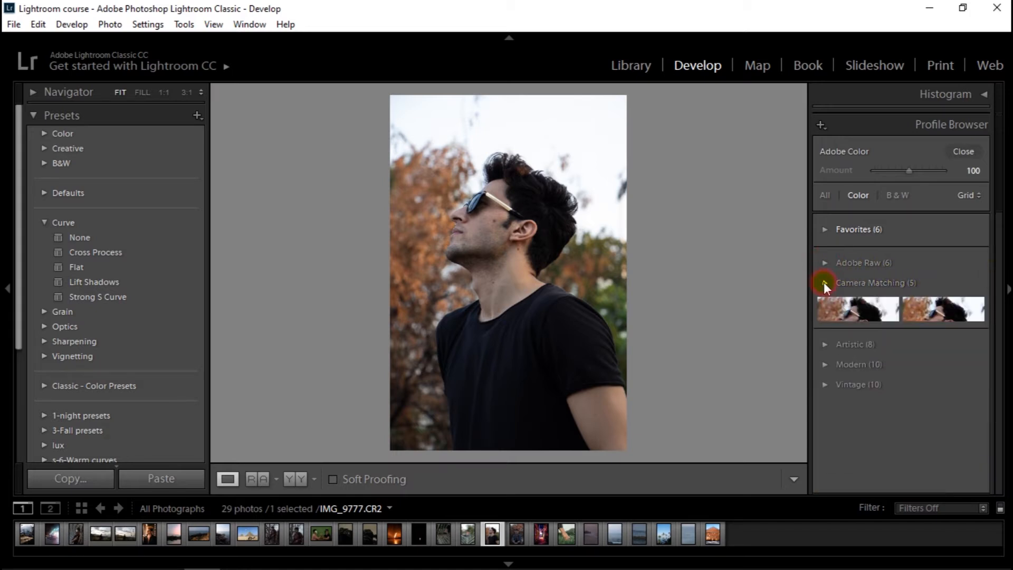
scroll(1003, 273, down, 3)
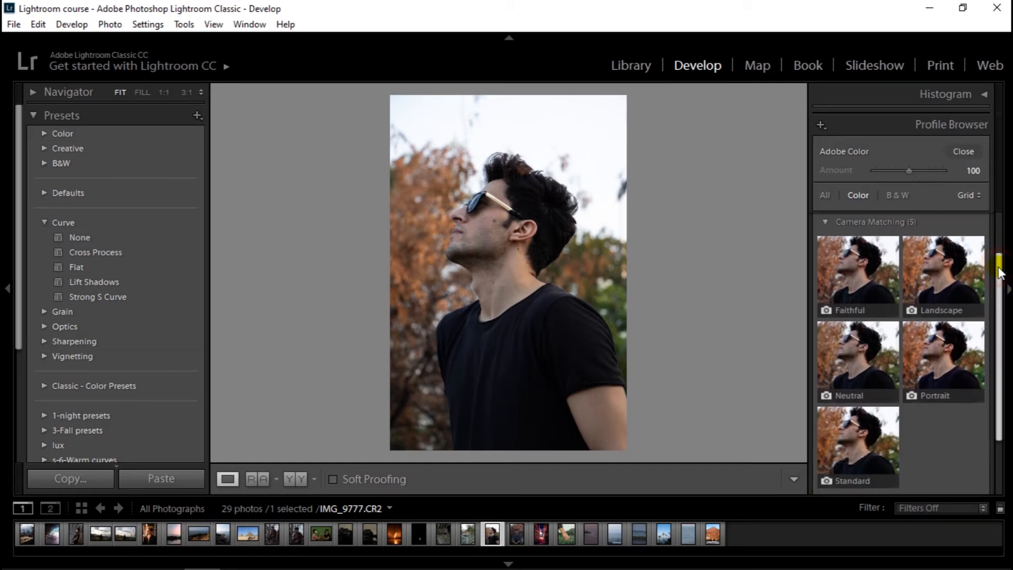
mouse_move(846, 267)
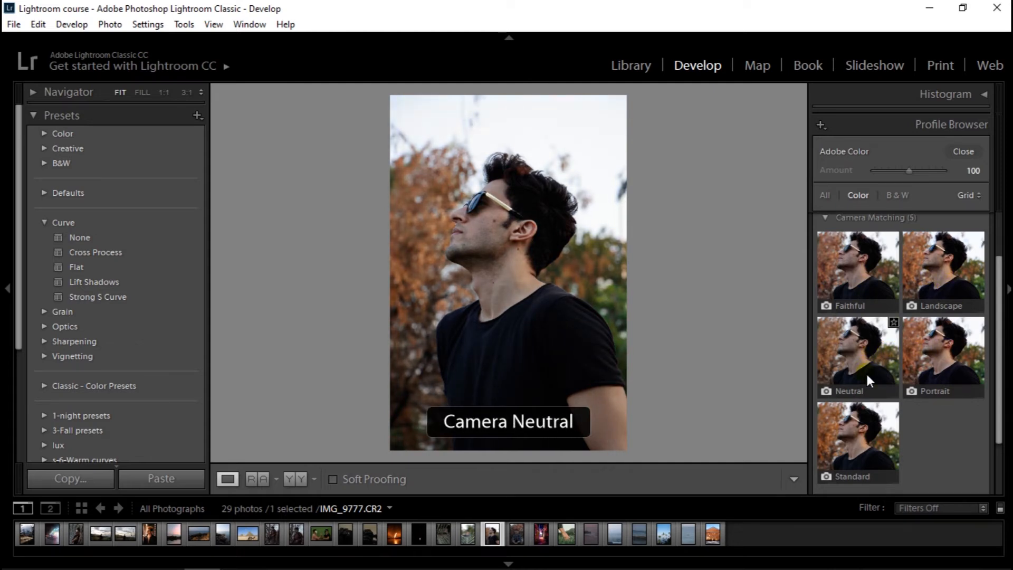
click(825, 217)
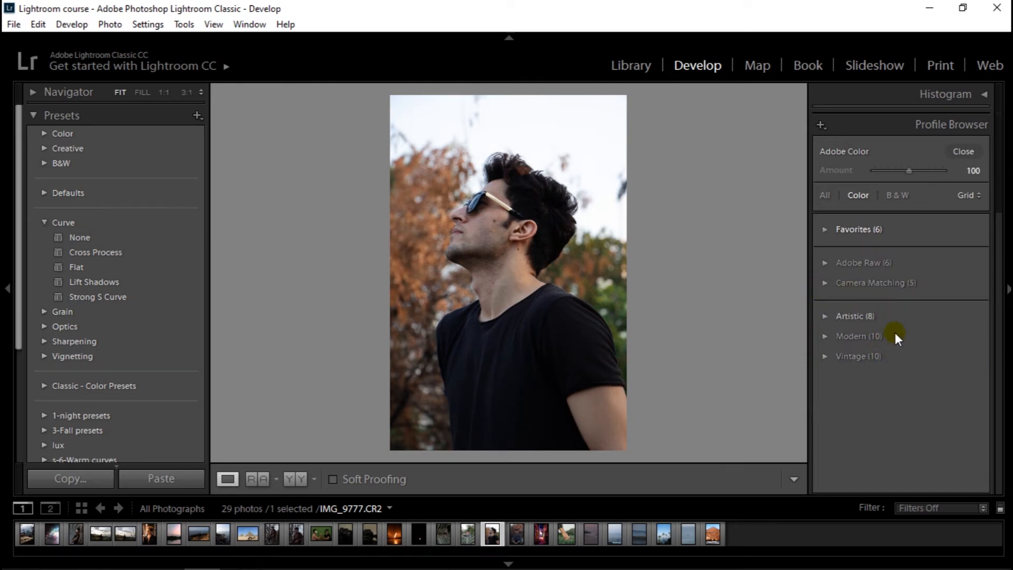
- Try the Artistic 03 profile on the photo and test its amount, finishing at 100
click(825, 317)
scroll(998, 296, down, 3)
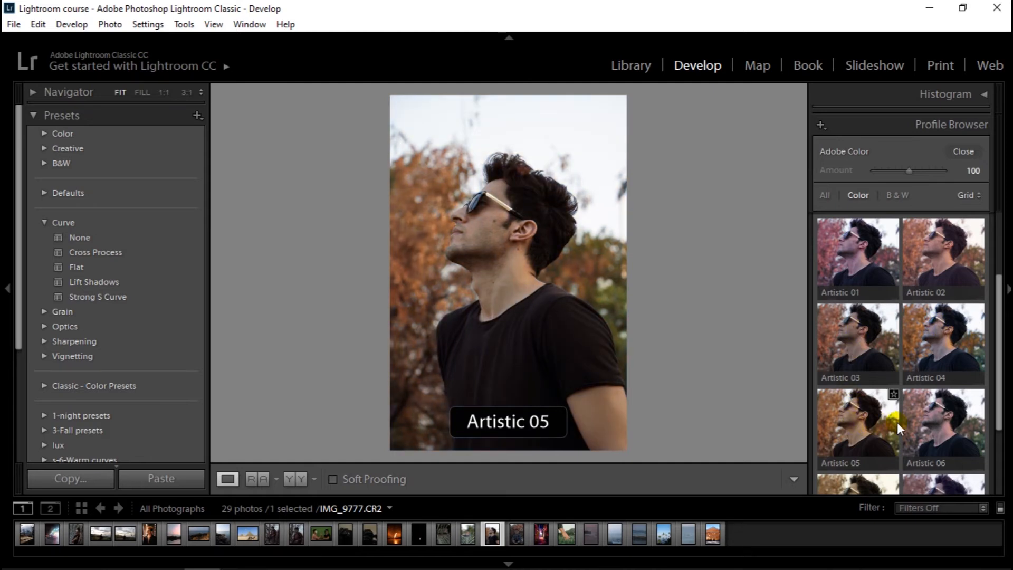
click(864, 343)
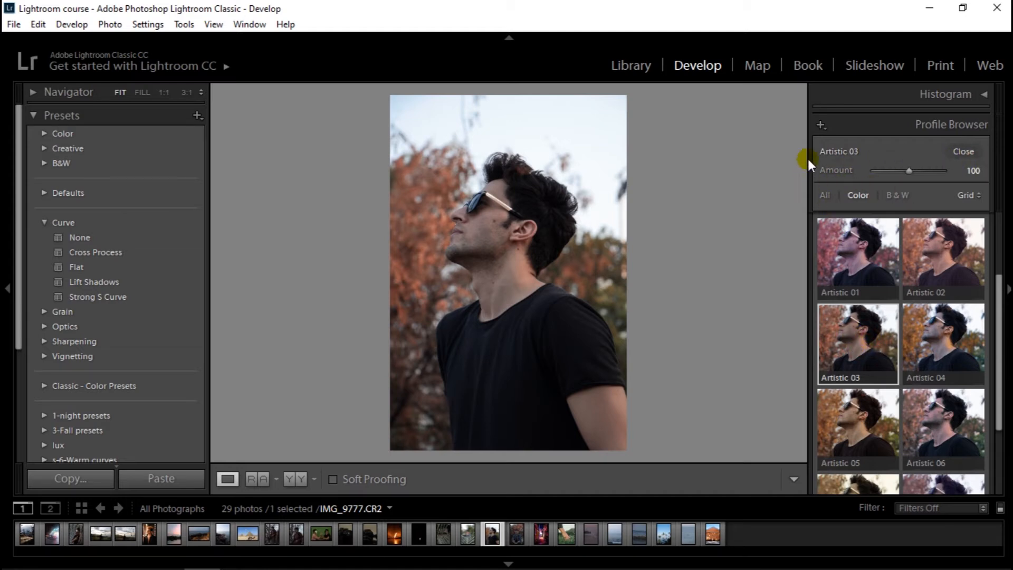
mouse_move(908, 170)
mouse_down()
mouse_move(880, 172)
mouse_move(945, 168)
mouse_move(870, 170)
mouse_move(958, 168)
mouse_move(867, 172)
mouse_move(909, 169)
mouse_up()
drag(999, 309, 997, 235)
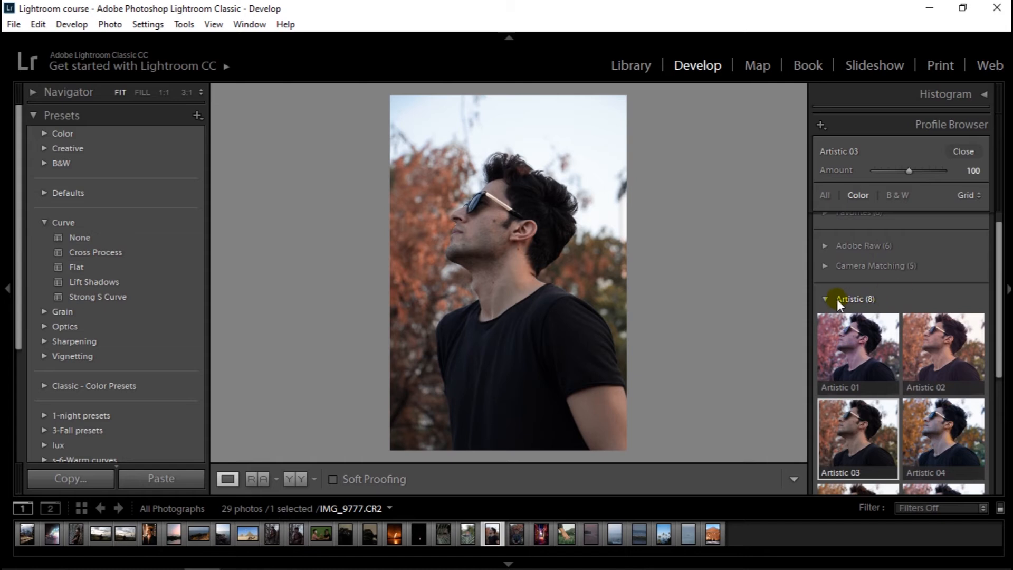
click(823, 296)
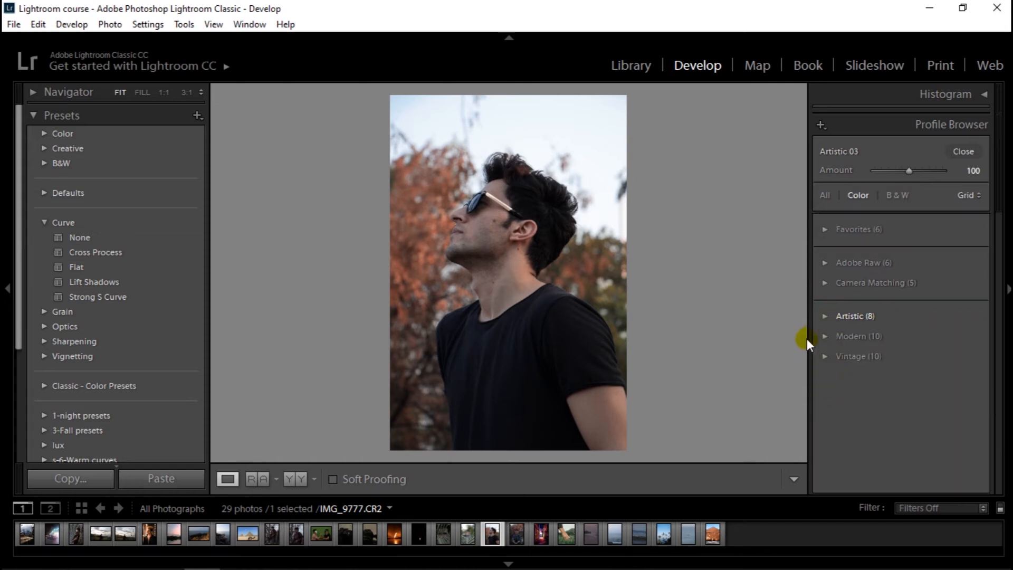
- Apply the Adobe Portrait profile from the Adobe Raw group and preview the Vintage profiles
click(826, 263)
scroll(938, 371, down, 2)
click(937, 371)
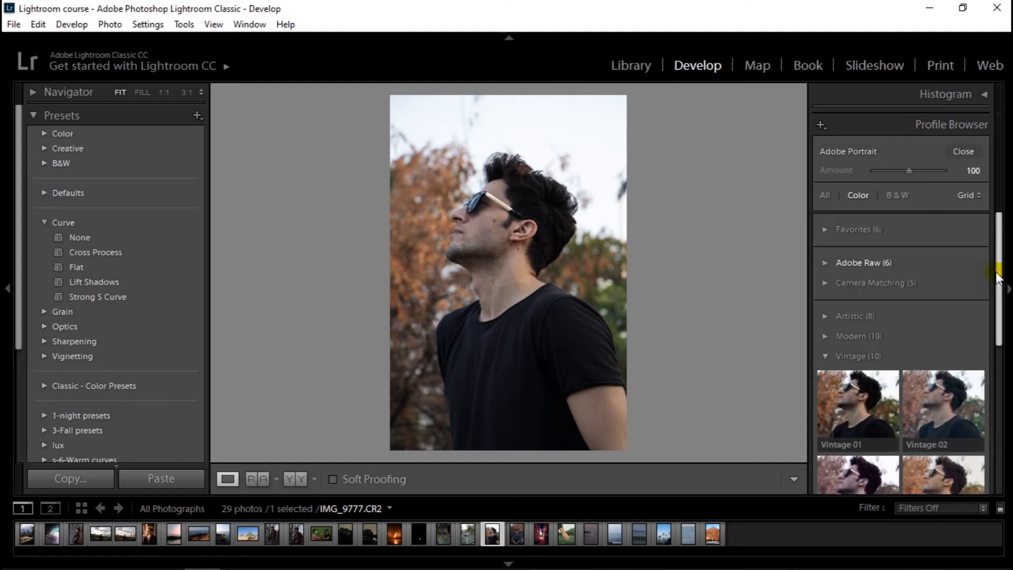
drag(997, 276, 996, 345)
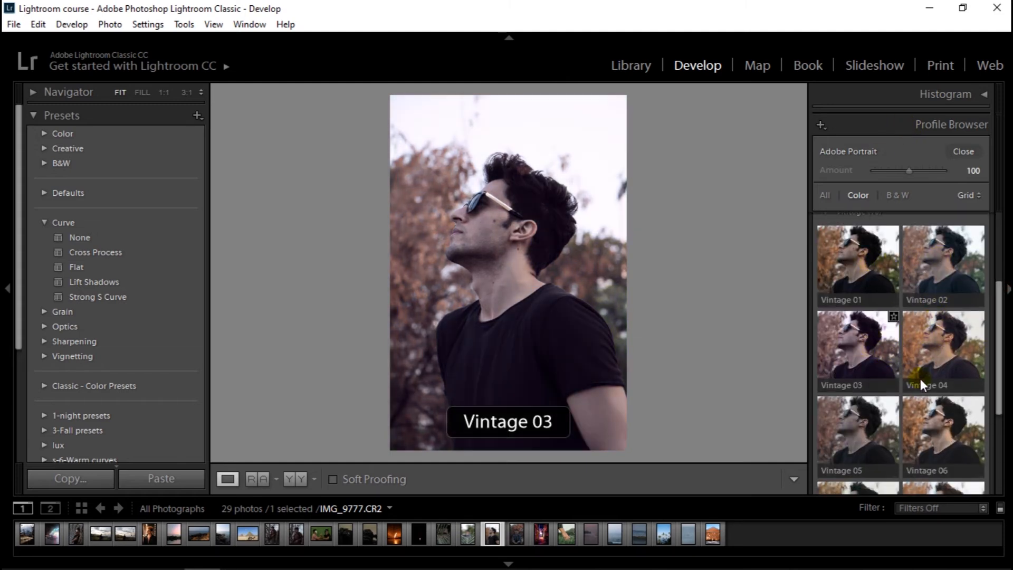
drag(998, 380, 997, 336)
- Mark the Artistic 01 and Artistic 05 profiles as favorites
click(826, 315)
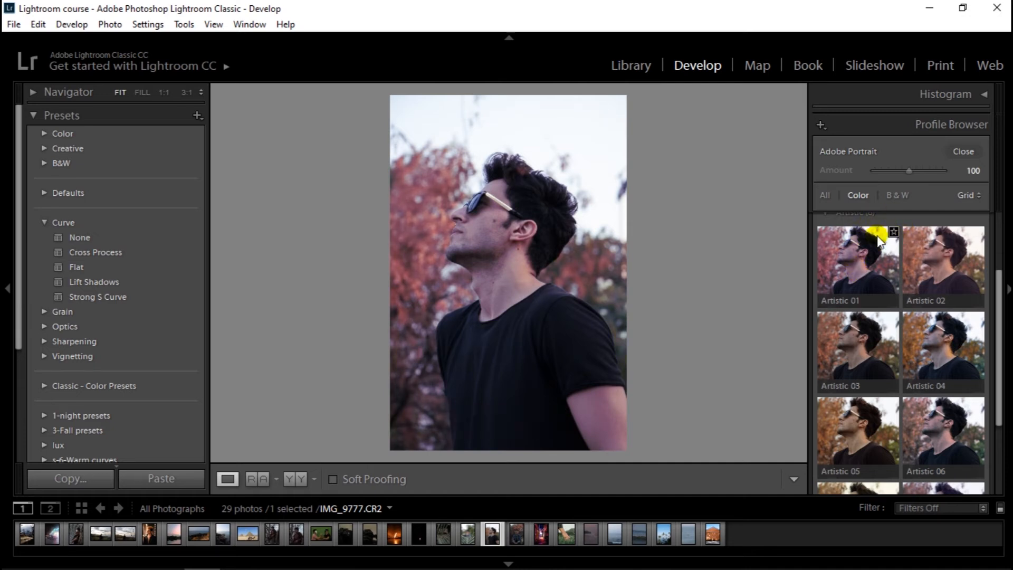
click(894, 232)
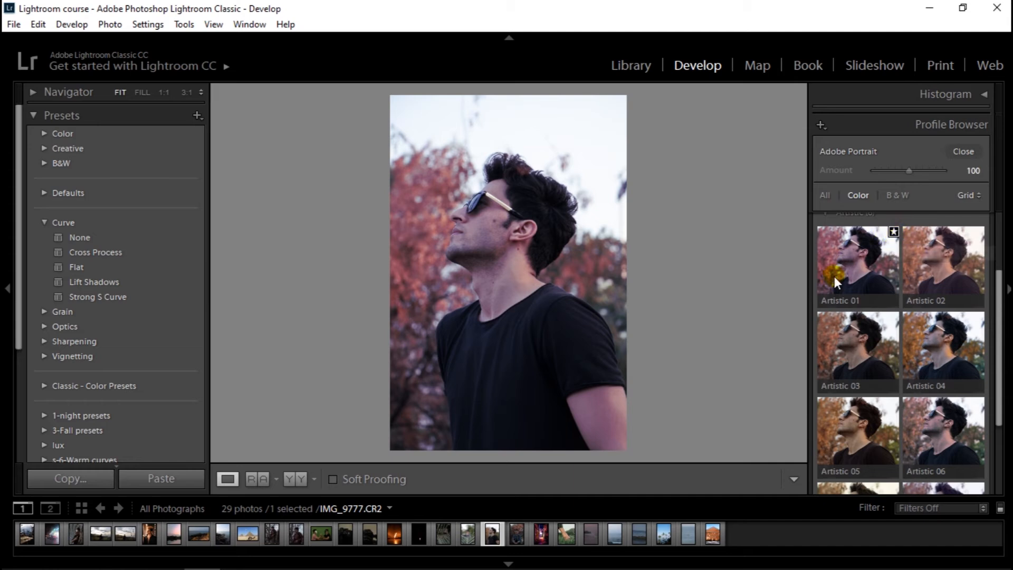
drag(998, 350, 996, 403)
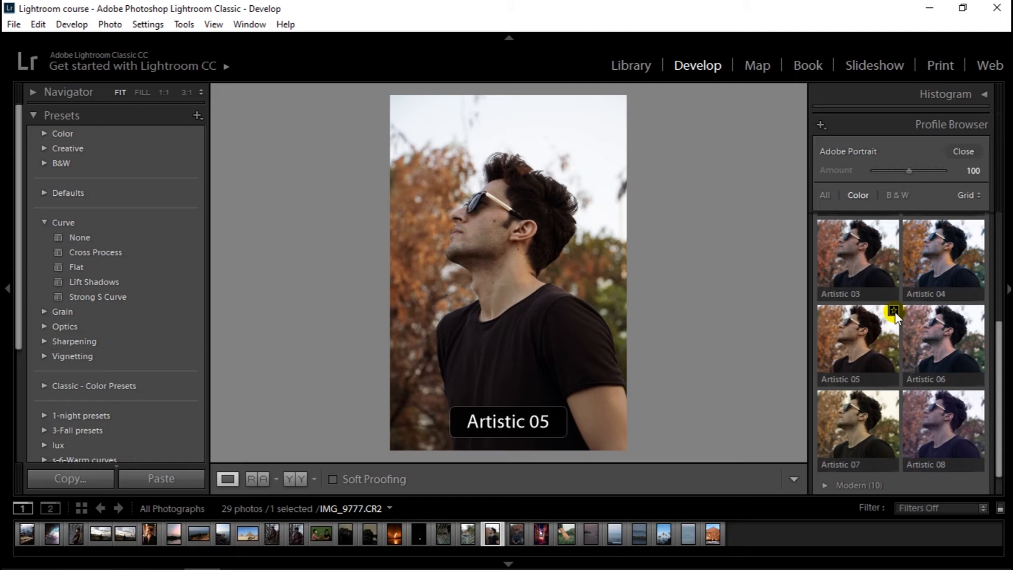
click(894, 311)
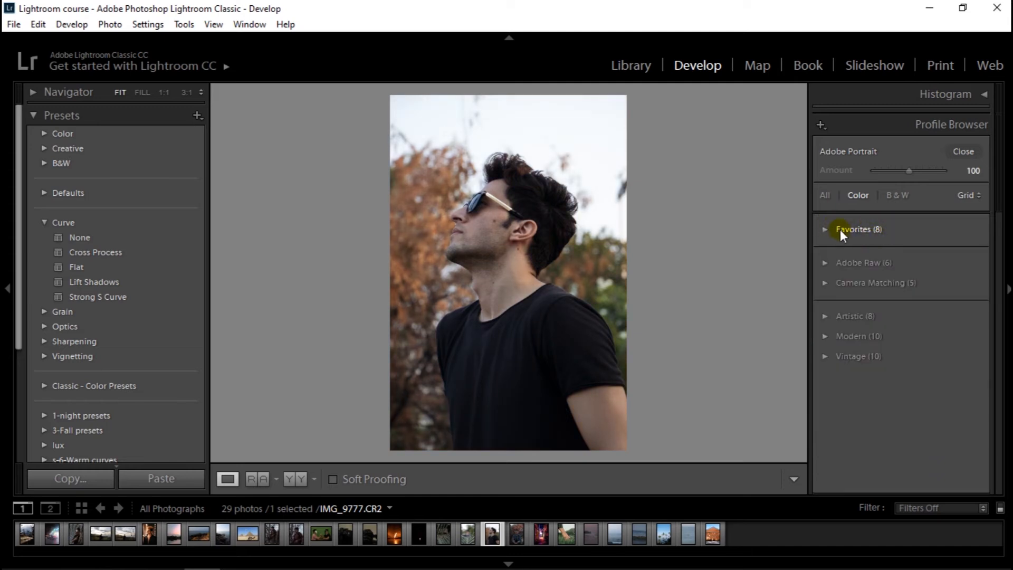
- Remove Adobe Color from the favorite profiles and close the Profile Browser
click(826, 230)
mouse_move(999, 279)
mouse_down()
mouse_move(995, 370)
mouse_move(997, 277)
mouse_up()
click(830, 231)
click(826, 262)
click(827, 263)
click(824, 231)
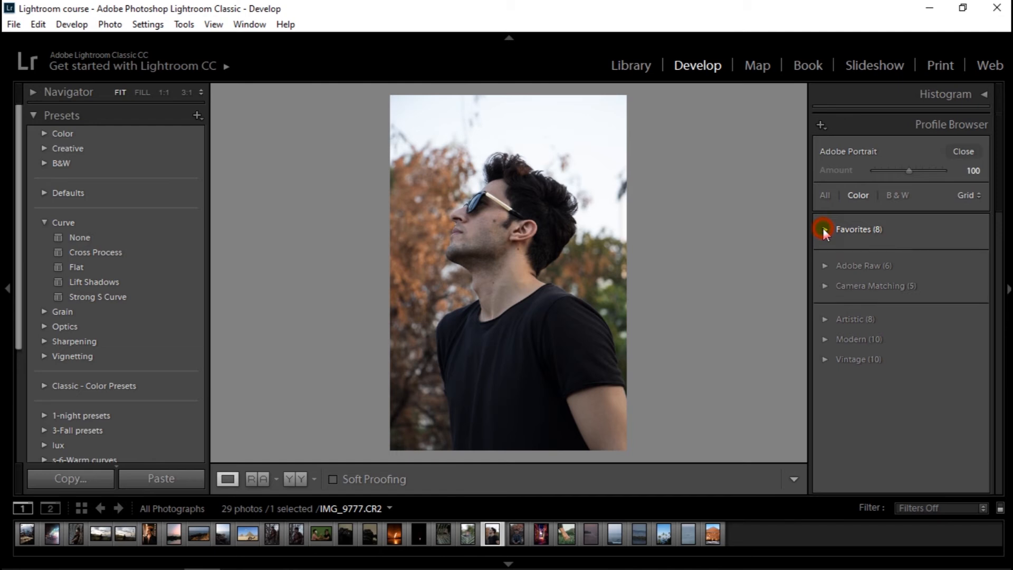
drag(999, 284, 999, 282)
click(894, 249)
drag(1000, 280, 893, 233)
click(825, 229)
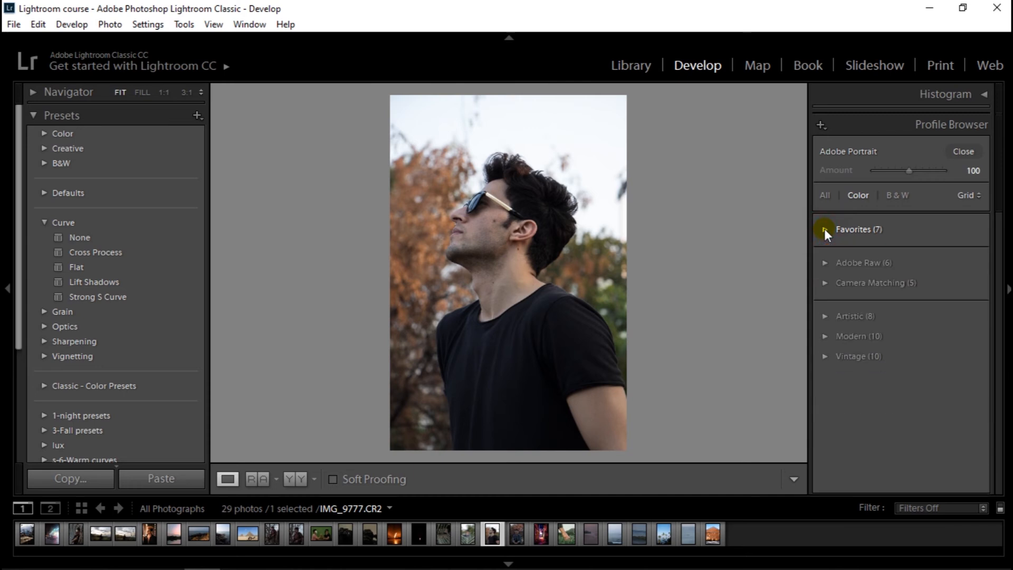
click(964, 152)
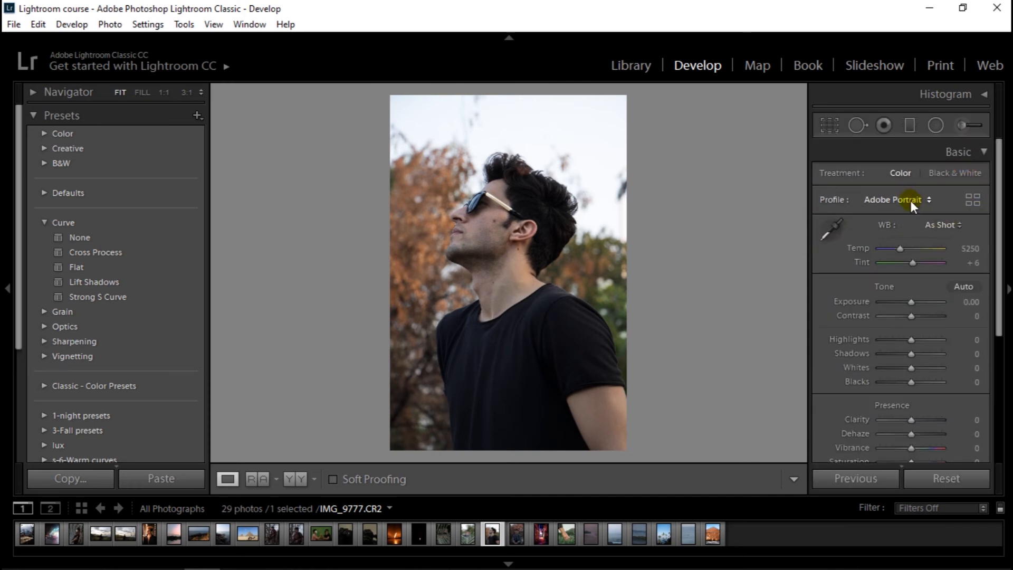
- Try the favorite profile Artistic 01 on the photo, and switch to Artistic 05
click(917, 199)
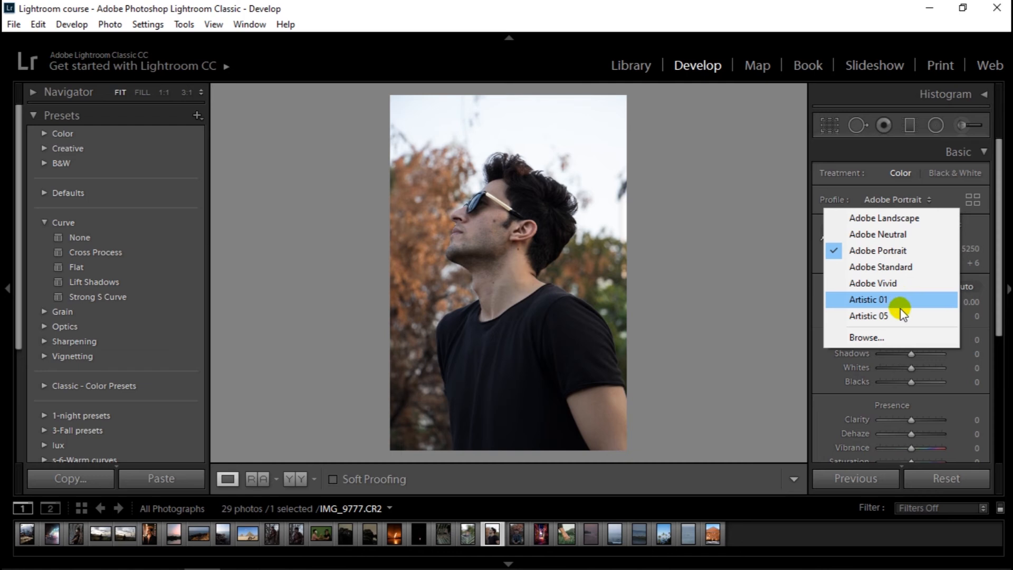
click(883, 301)
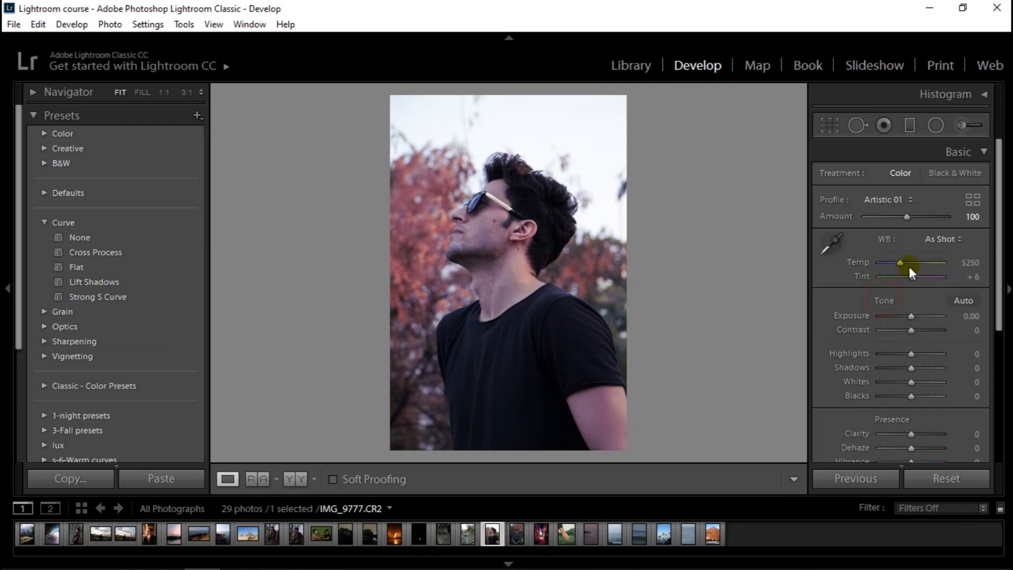
click(906, 201)
click(883, 315)
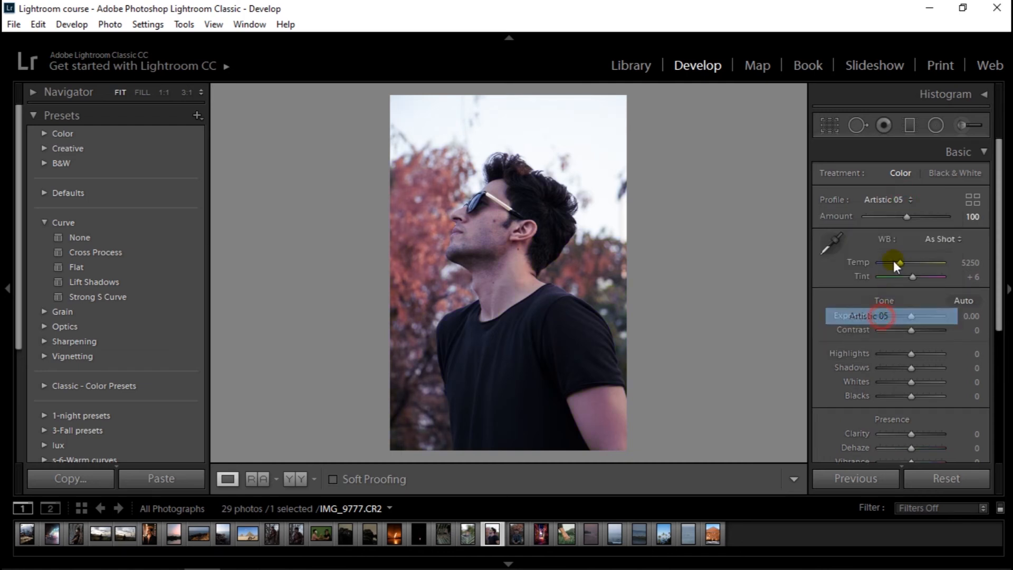
- Test the amount of the Artistic 05 profile and show all profile groups in the Profile Browser
drag(911, 218, 882, 223)
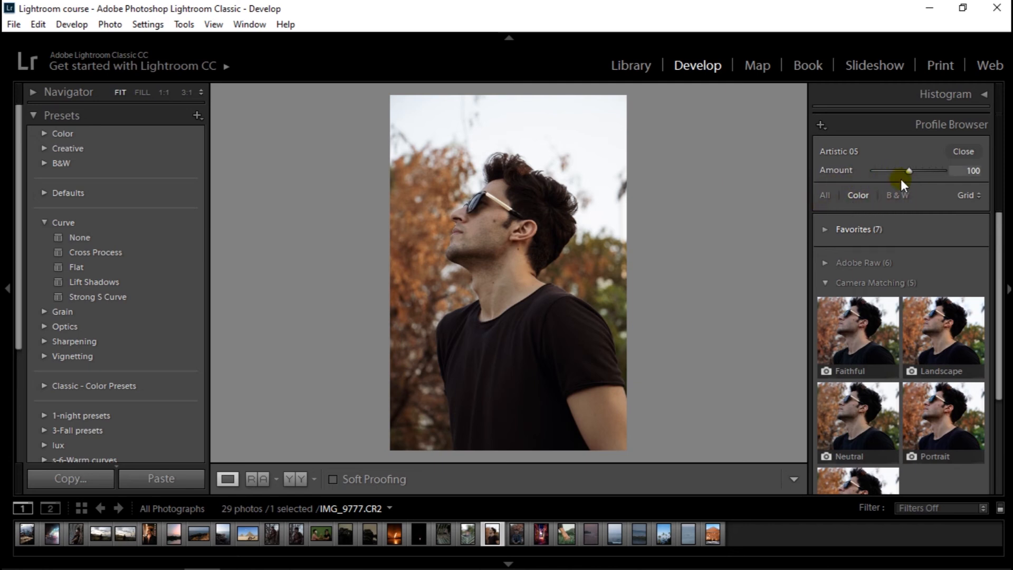
click(825, 195)
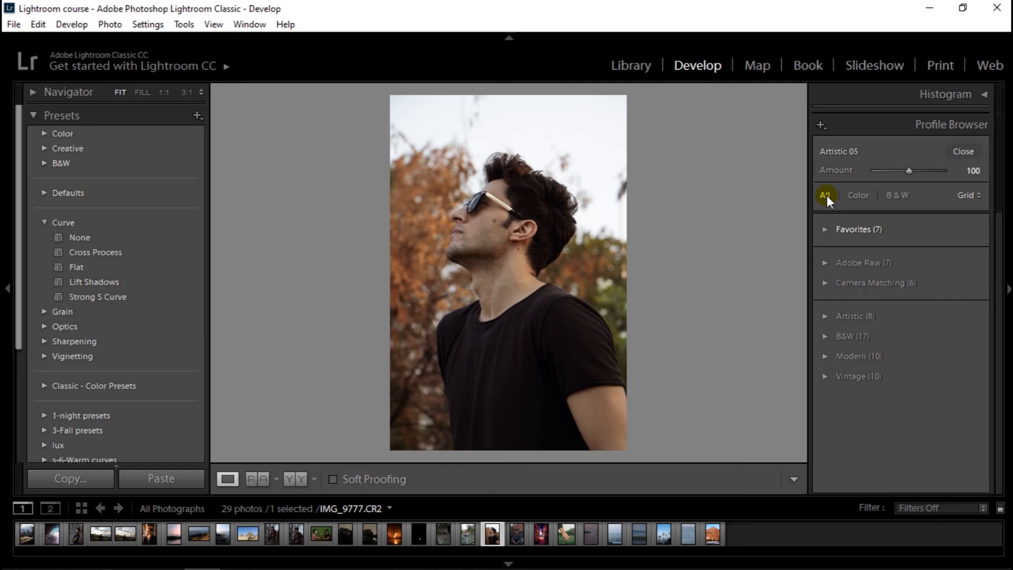
- Filter the profiles by Color and by B&W, look through the black-and-white profiles, and show all profiles again
click(863, 197)
click(899, 194)
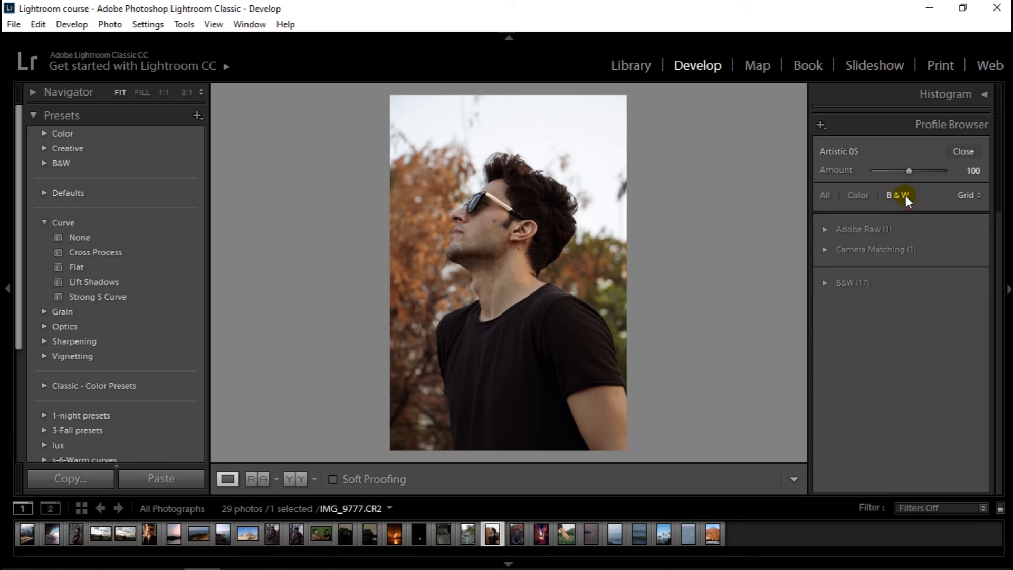
click(825, 249)
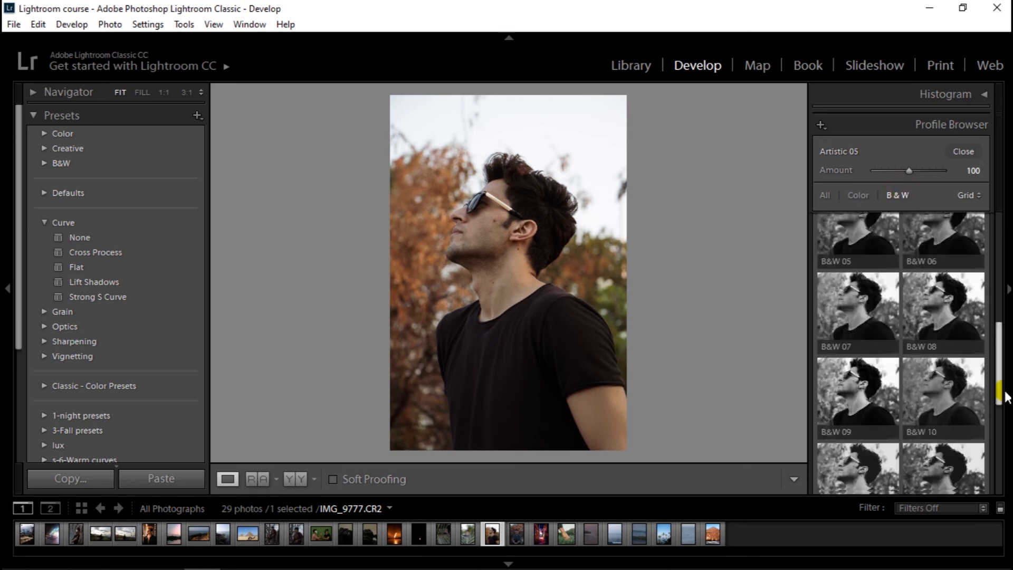
drag(1002, 394, 989, 475)
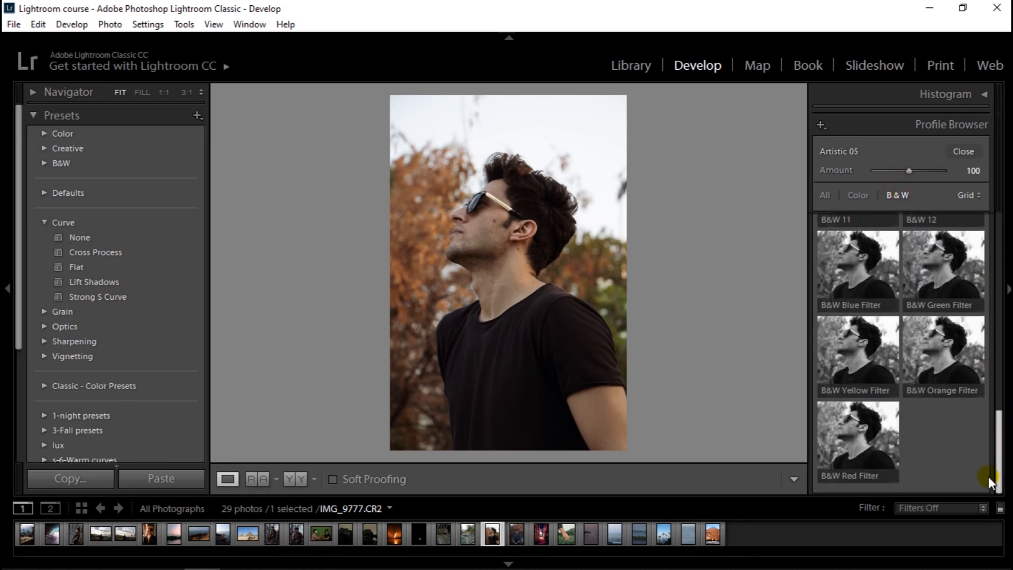
click(825, 195)
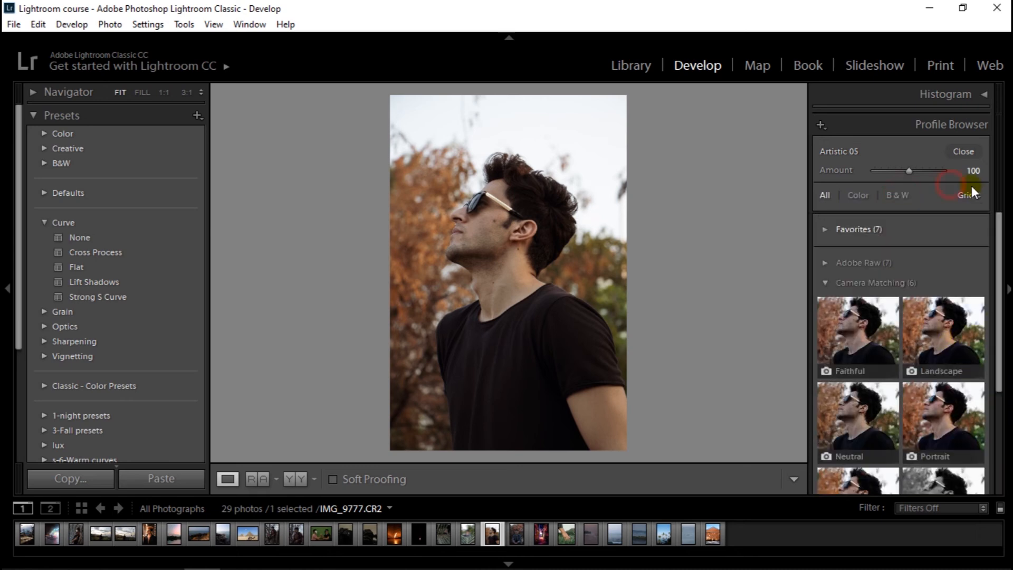
- Display the profiles in the Large view and look through the Camera Matching thumbnails
click(974, 195)
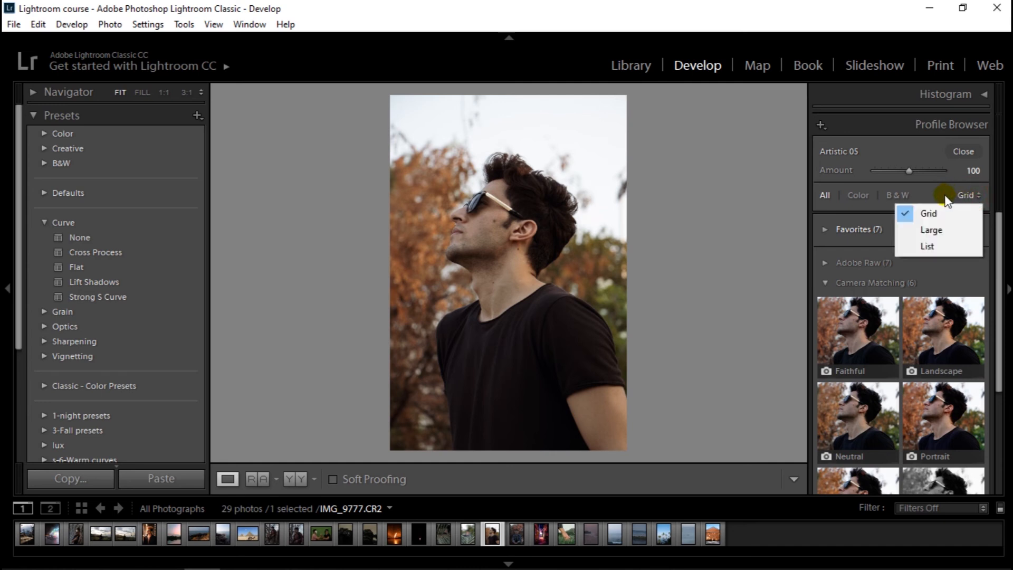
click(978, 195)
click(966, 205)
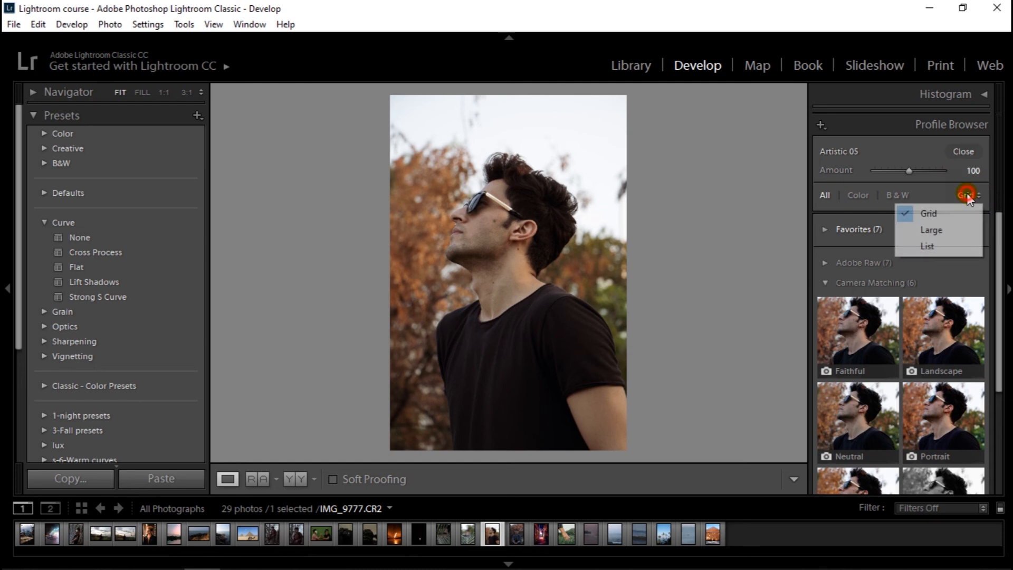
click(945, 229)
drag(1001, 272, 1005, 347)
scroll(939, 317, up, 5)
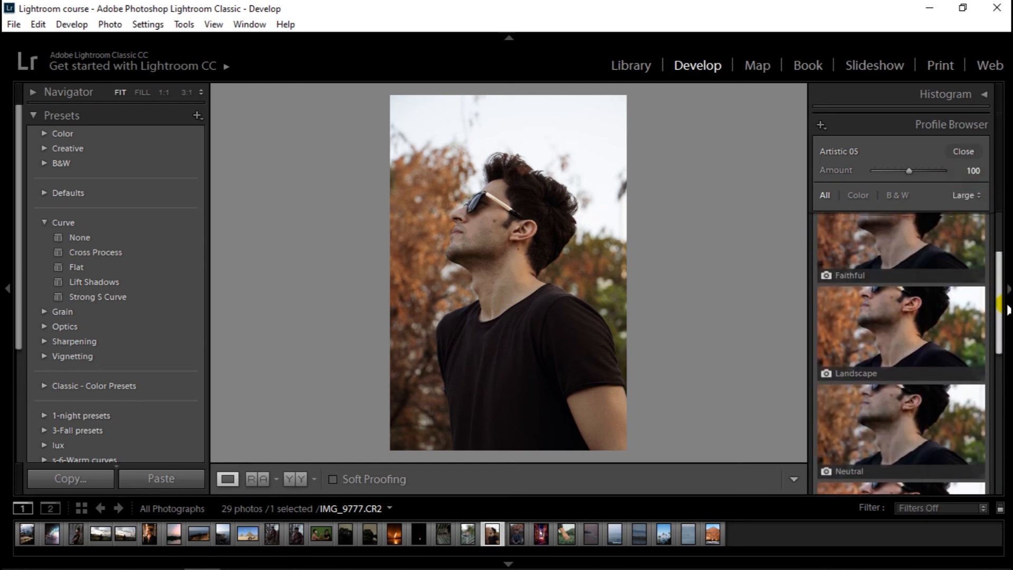
- Display the profiles in the List view, look through the names, and return to the Grid view
click(974, 195)
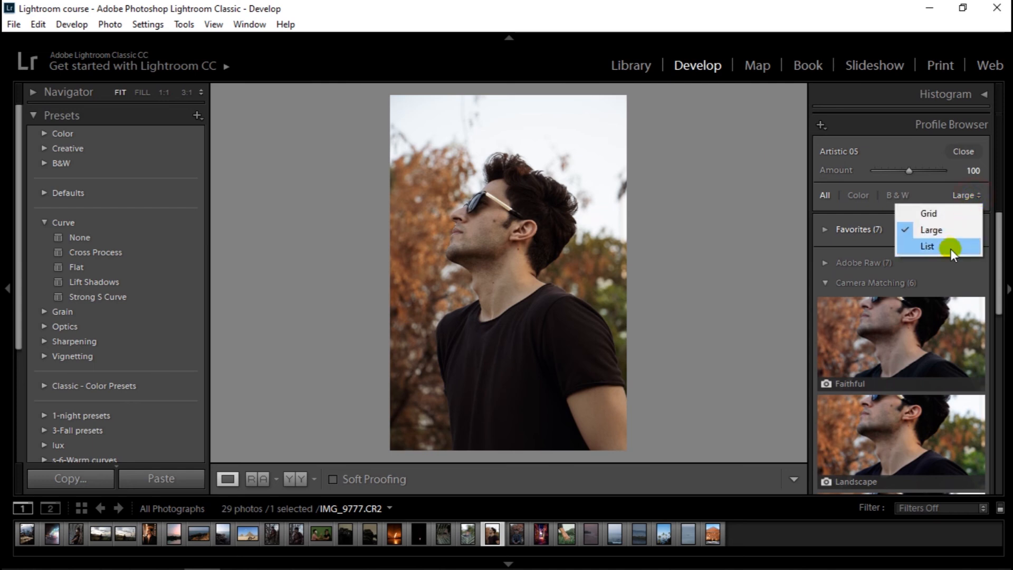
click(928, 246)
drag(1000, 276, 1006, 298)
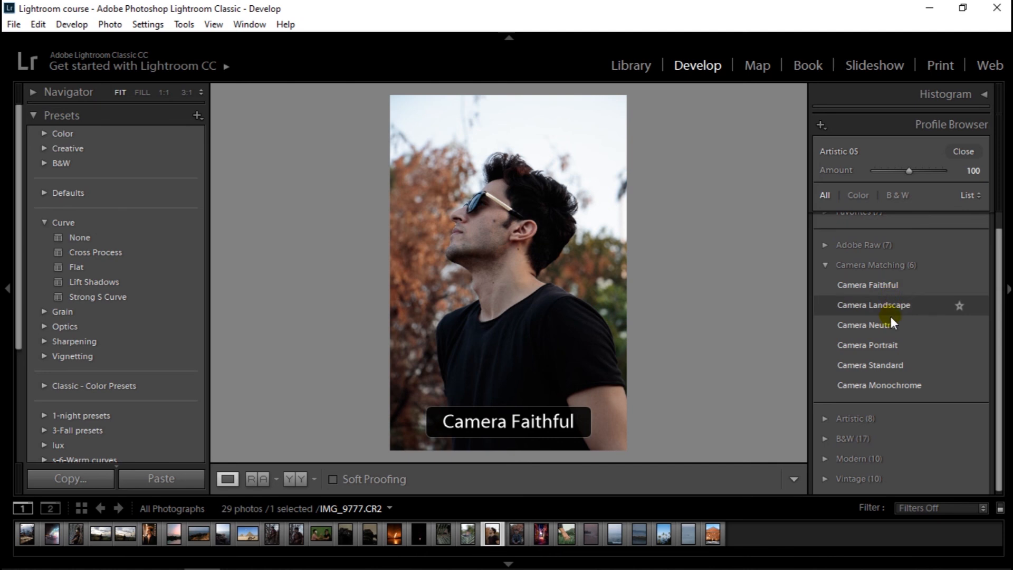
click(978, 194)
click(927, 212)
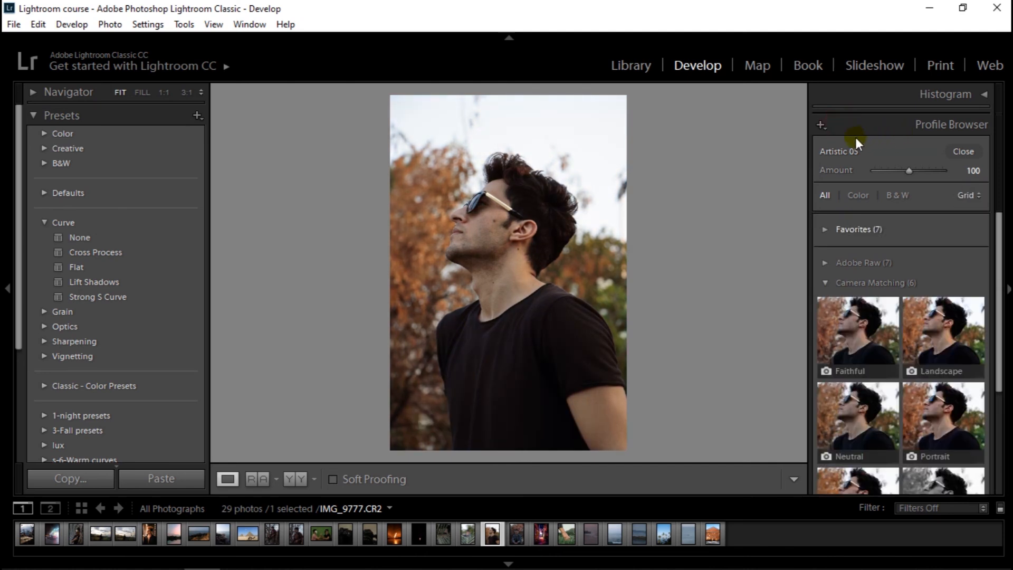
- Open the Import Profiles dialog to view where profile files are chosen, and cancel it without importing
click(820, 125)
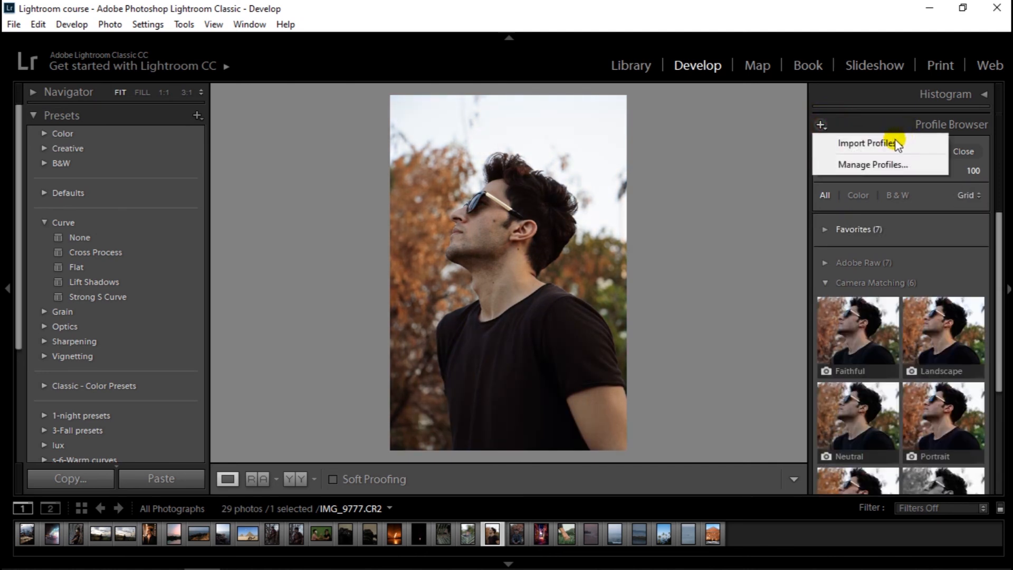
click(868, 143)
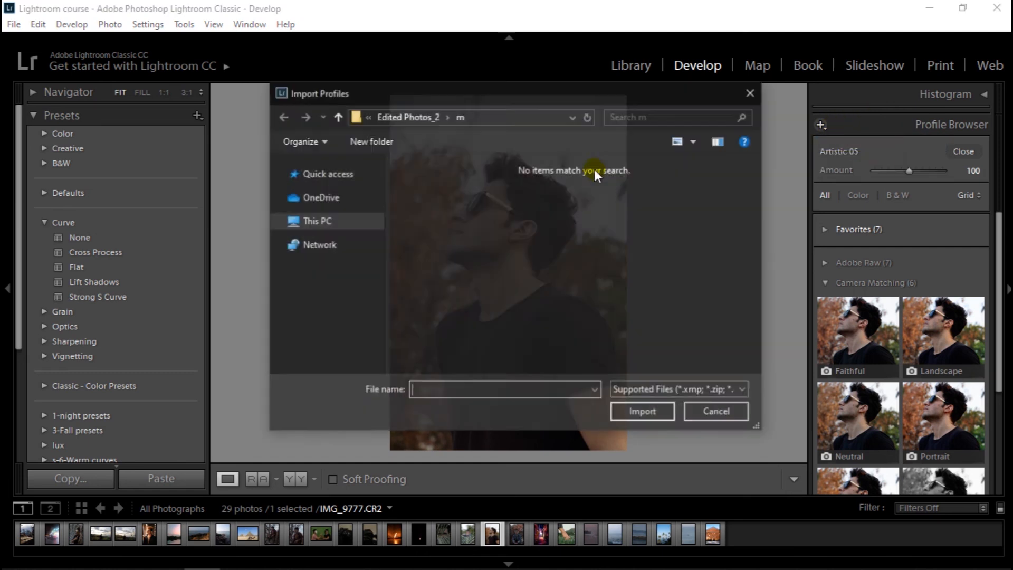
drag(598, 95, 623, 84)
click(663, 224)
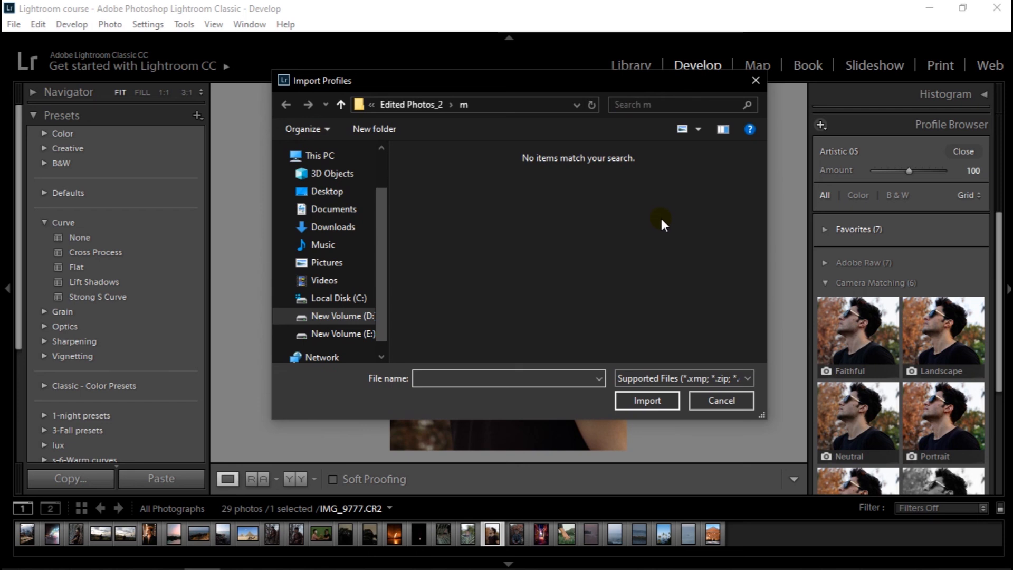
click(648, 266)
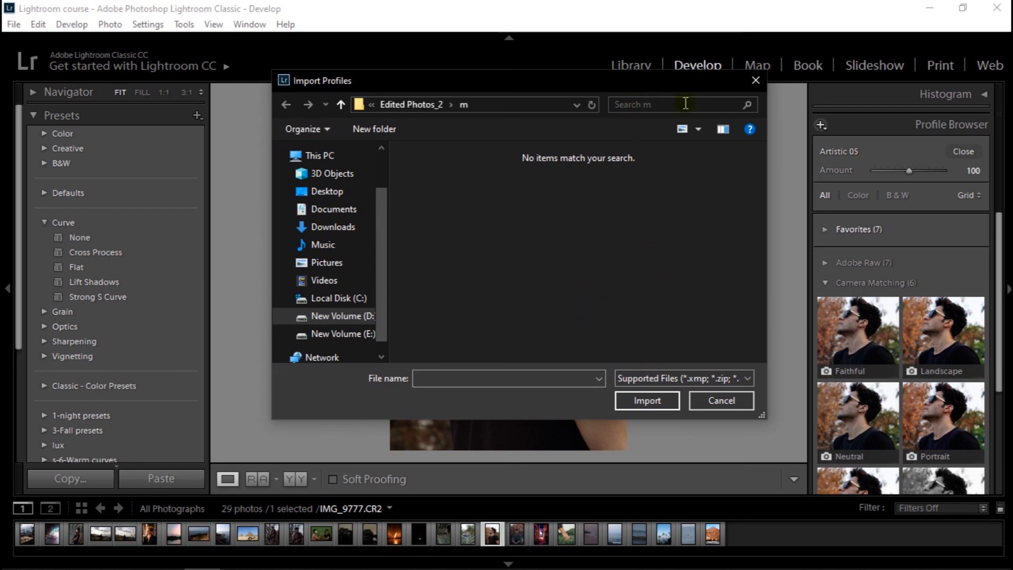
click(725, 400)
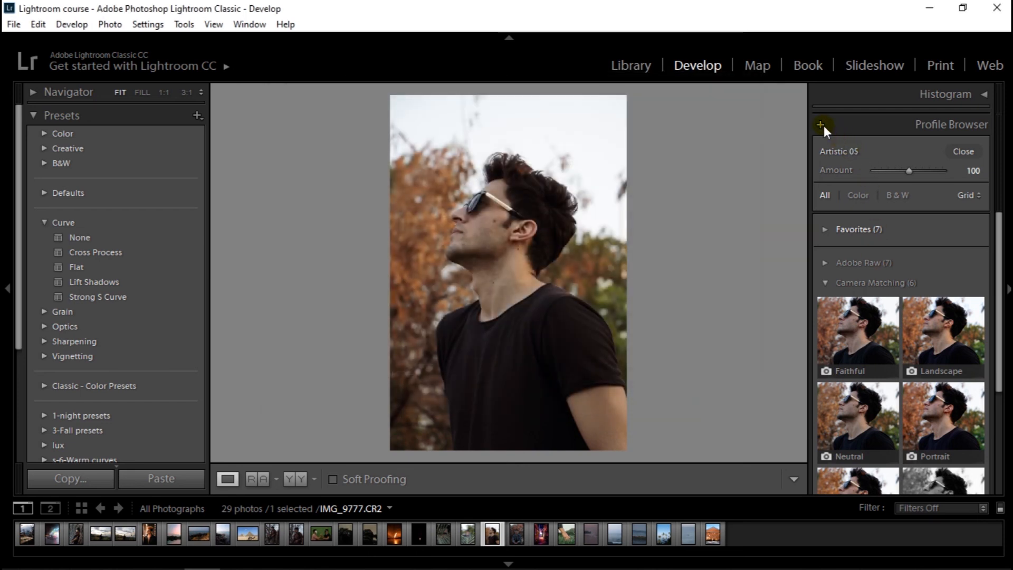
- Hide the Vintage group and show the Legacy group in the managed profiles, and collapse the Camera Matching group
click(823, 127)
click(853, 164)
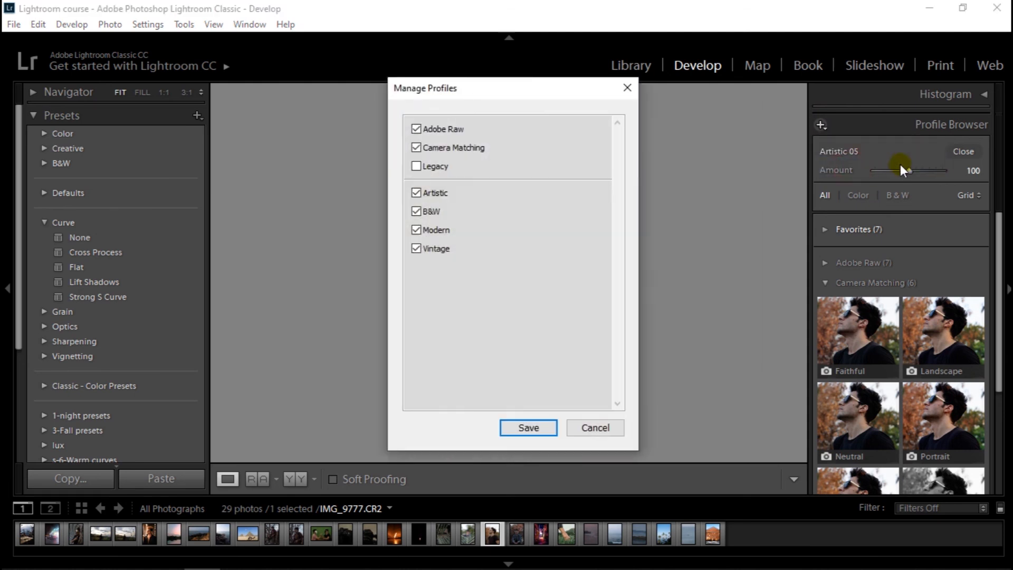
click(404, 238)
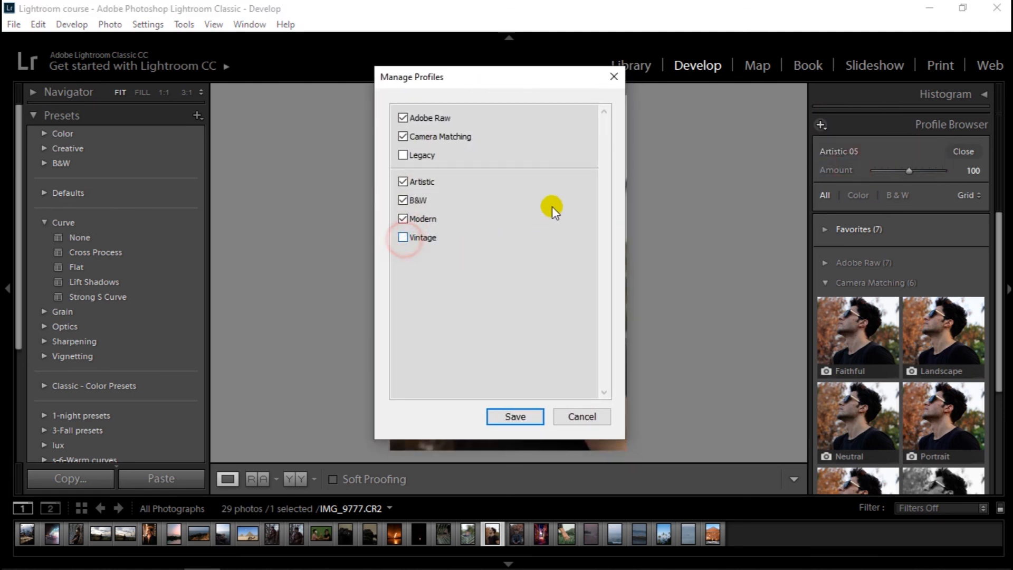
click(403, 155)
click(511, 415)
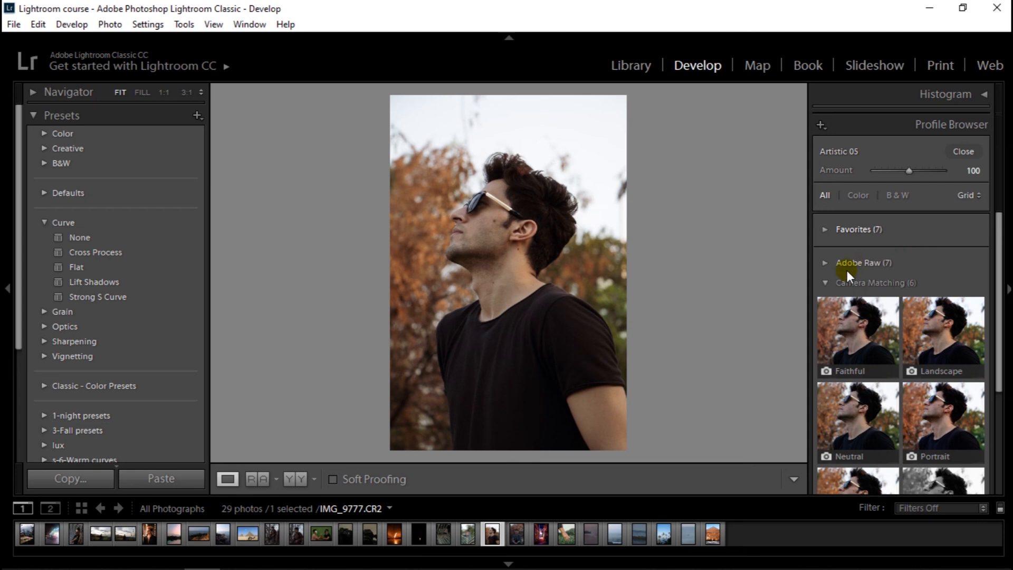
click(824, 283)
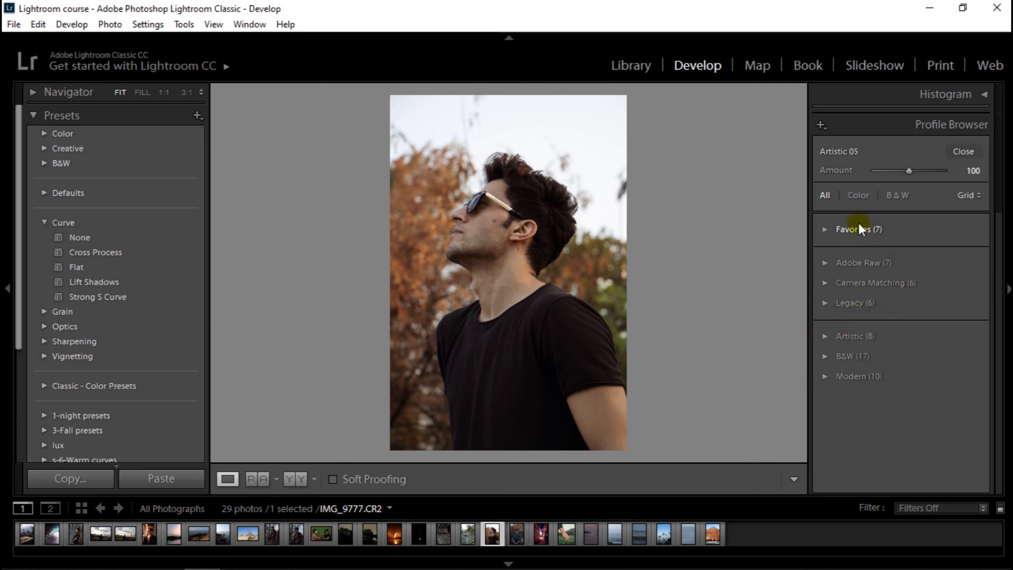
- Show the Vintage profile group again in the managed profiles and save
click(821, 124)
click(841, 165)
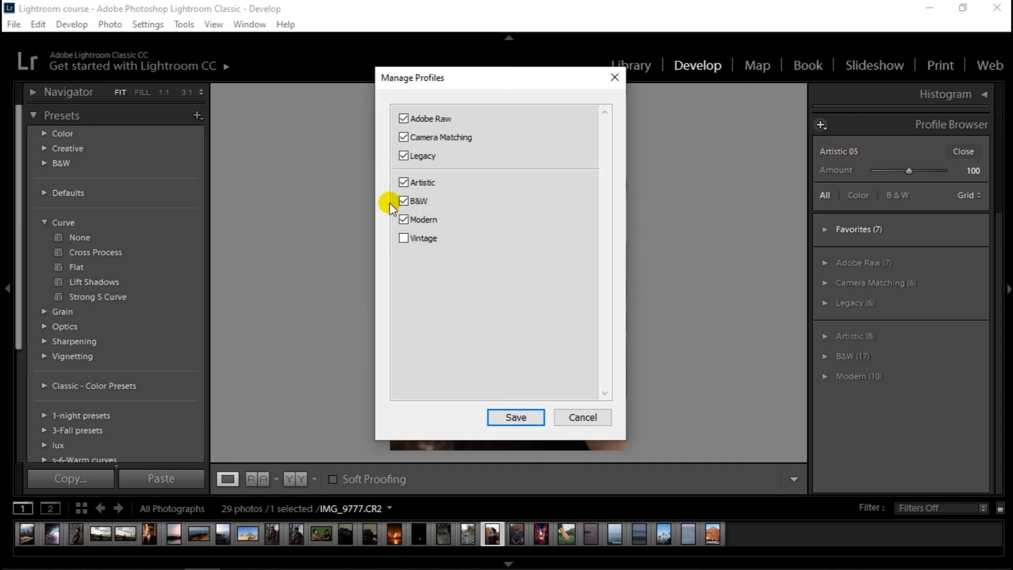
click(399, 235)
click(519, 416)
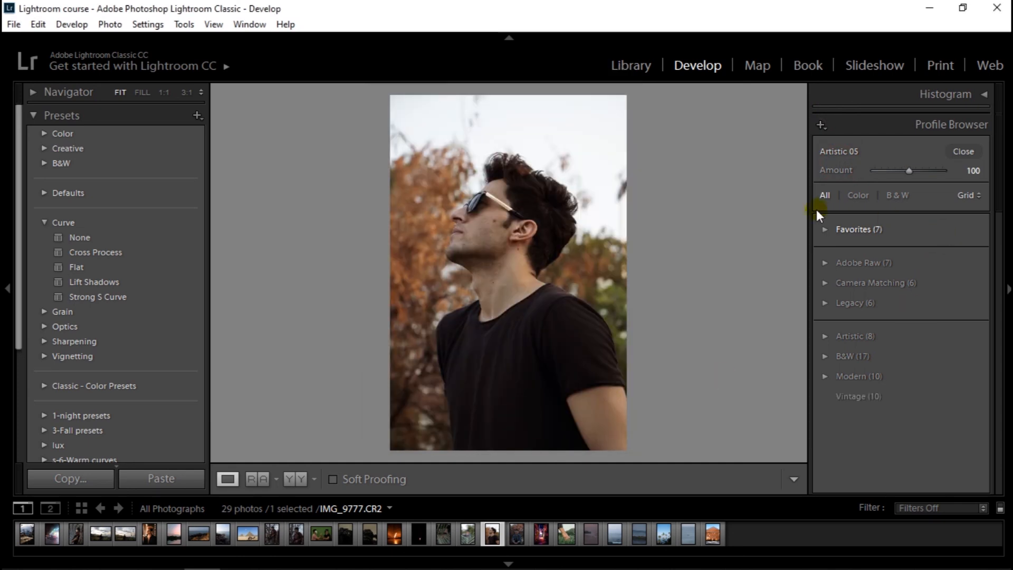
- Apply the Camera Faithful profile from the Camera Matching group and close the Profile Browser
click(825, 283)
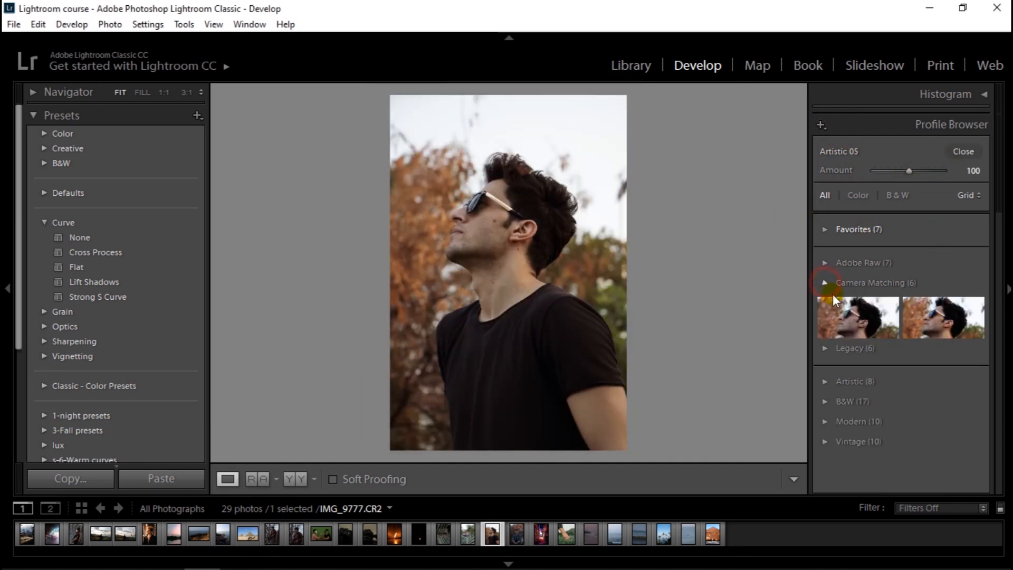
click(834, 295)
click(964, 152)
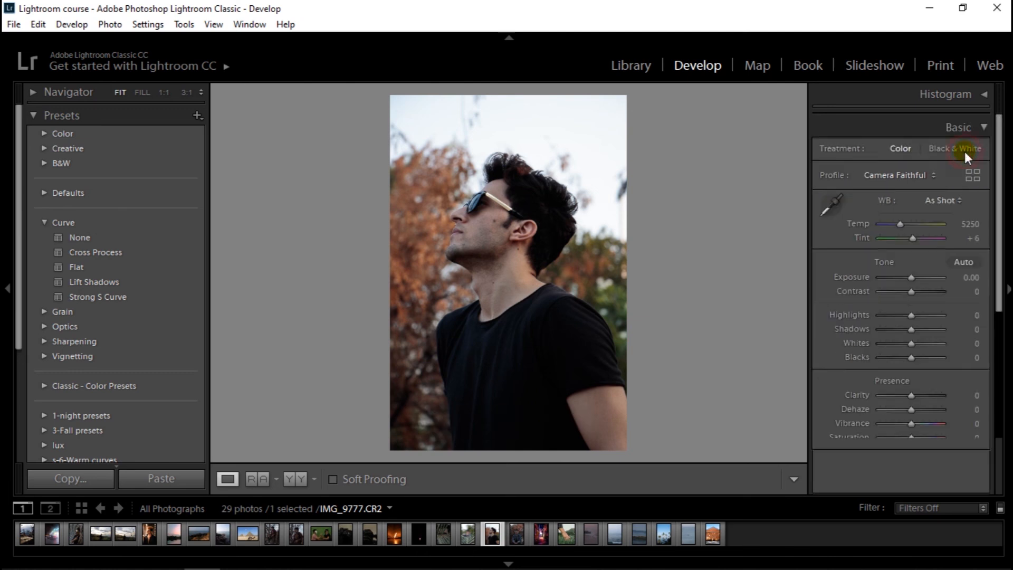